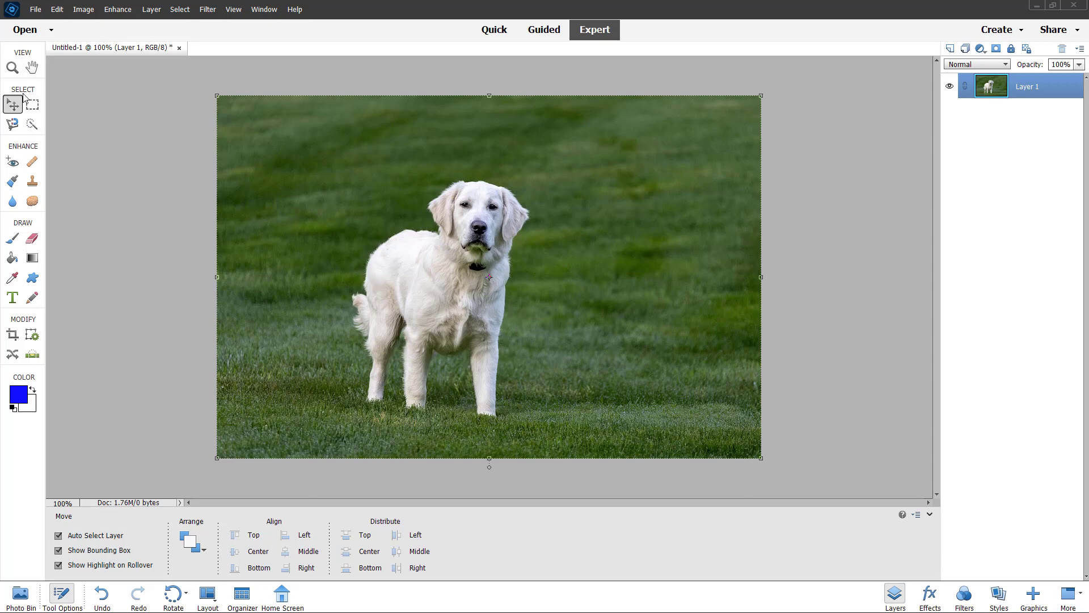
Step: Select the white dog with the Quick Selection tool and subtract the grass between its legs from the selection
left_click(32, 124)
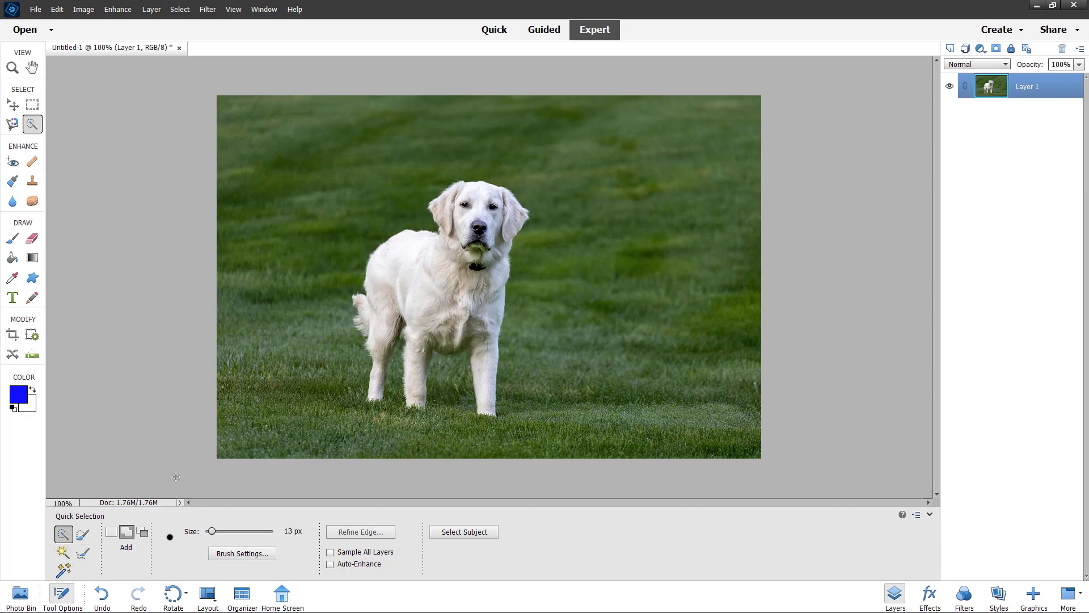
mouse_move(477, 210)
left_mouse_down()
mouse_move(477, 251)
mouse_move(463, 265)
mouse_move(425, 282)
mouse_move(404, 268)
left_mouse_up()
left_click_drag(467, 284, 499, 233)
left_click_drag(491, 346, 489, 392)
mouse_move(458, 346)
left_mouse_down()
mouse_move(426, 336)
mouse_move(419, 355)
mouse_move(413, 334)
mouse_move(390, 346)
mouse_move(378, 391)
mouse_move(403, 397)
left_mouse_up()
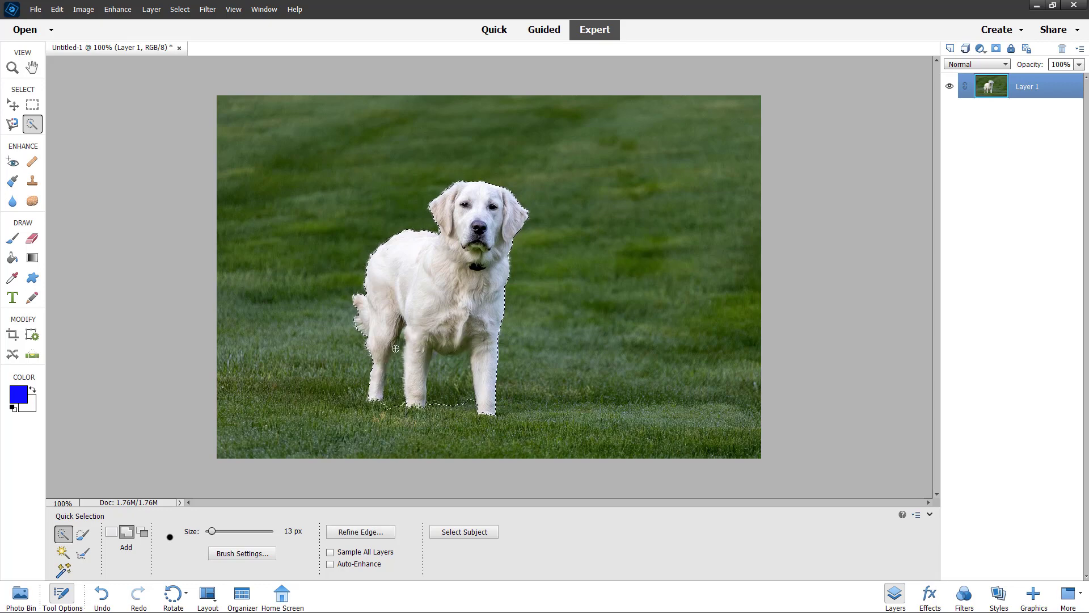
left_click(142, 532)
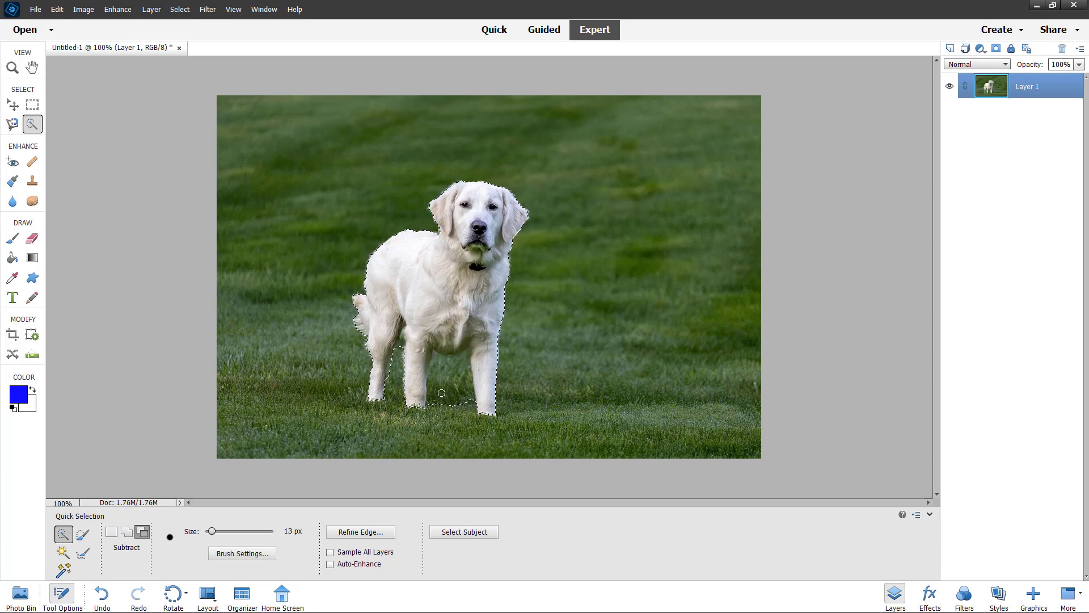
mouse_move(441, 392)
left_mouse_down()
mouse_move(442, 366)
mouse_move(460, 383)
left_mouse_up()
Step: Try moving the selected dog slightly to the right, and undo the move and clear the selection
left_click(12, 105)
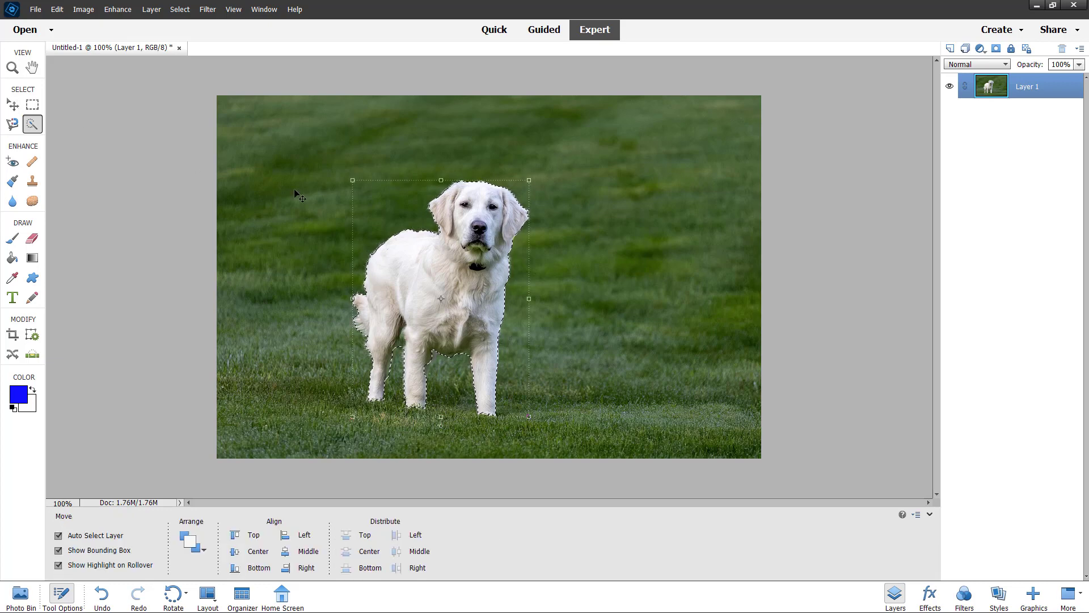
mouse_move(478, 266)
left_mouse_down()
mouse_move(448, 268)
mouse_move(497, 269)
left_mouse_up()
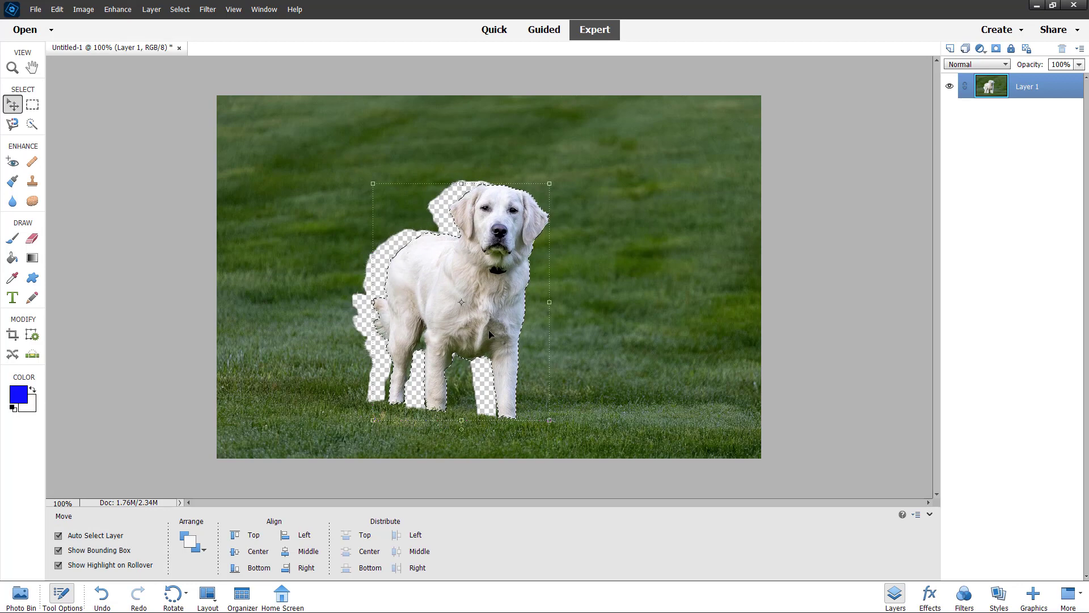
key("ctrl+z")
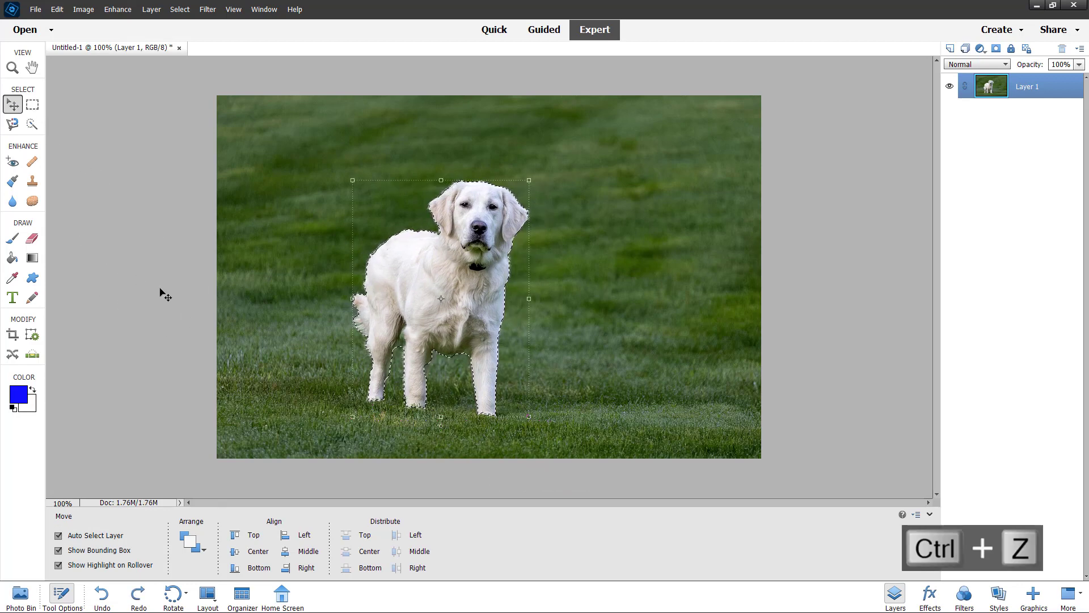
key("ctrl+d")
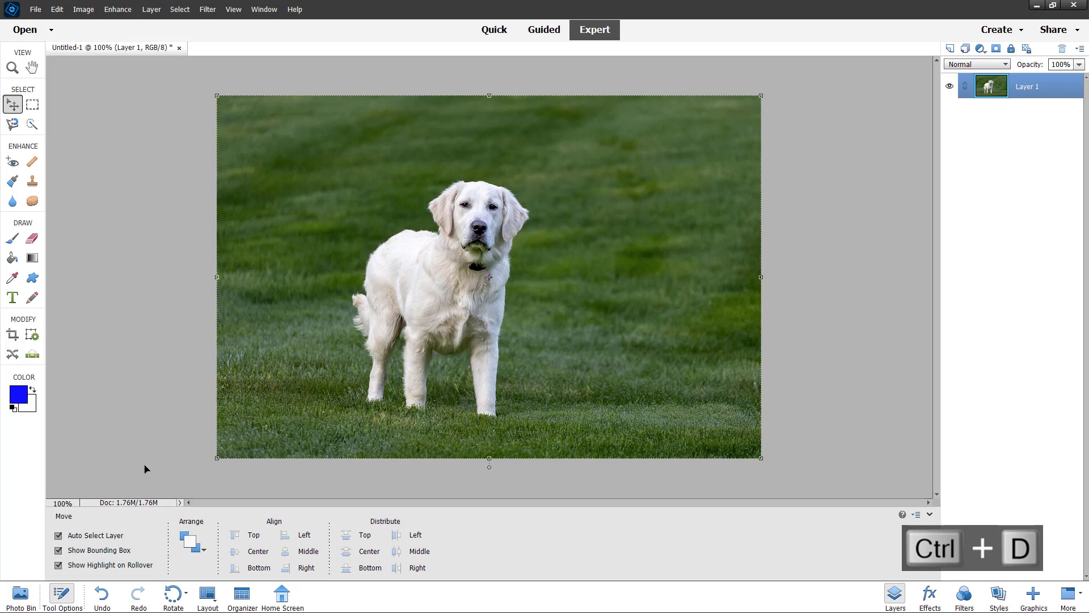
Step: Set the Quick Selection brush to 25 px, and paint over the dog's body with the Selection Brush at 44 px and 85% hardness
left_click(32, 125)
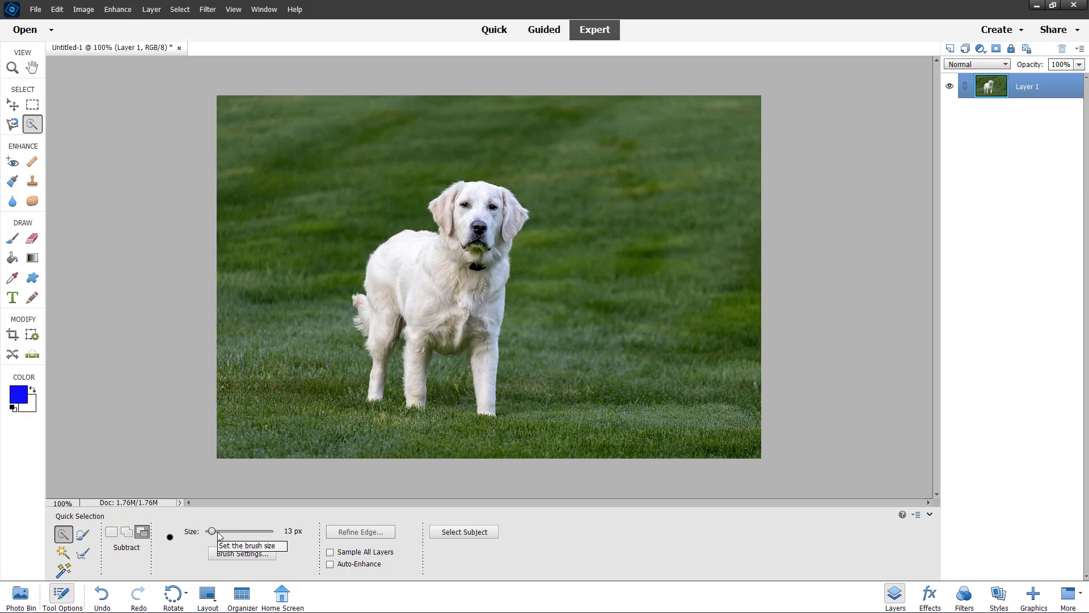
left_click_drag(215, 531, 219, 530)
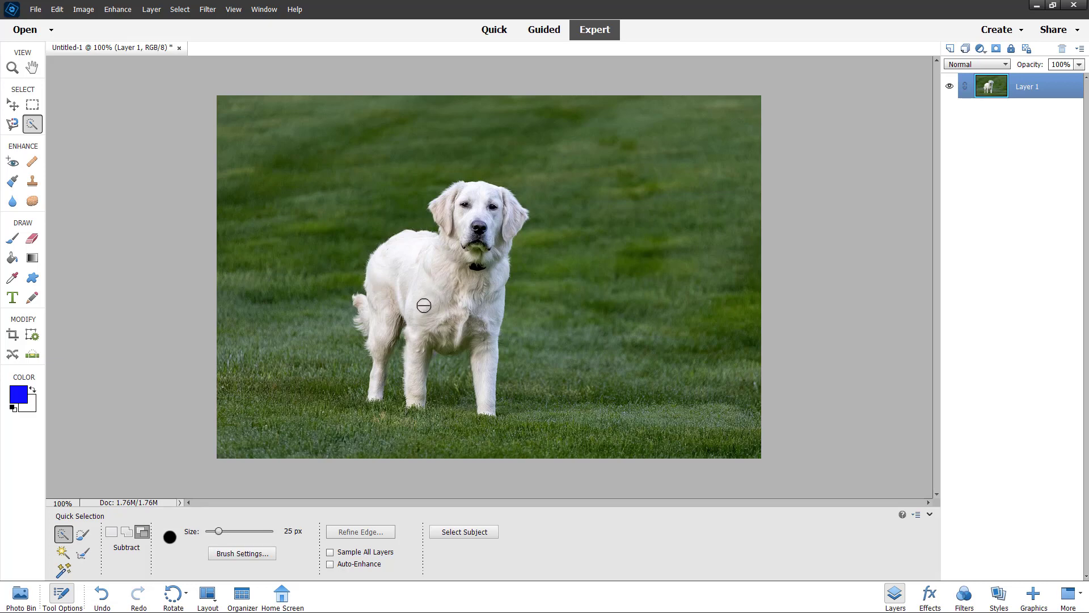
left_click(83, 537)
mouse_move(420, 263)
left_mouse_down()
mouse_move(409, 285)
mouse_move(417, 268)
mouse_move(426, 291)
mouse_move(450, 265)
mouse_move(461, 271)
mouse_move(440, 281)
left_mouse_up()
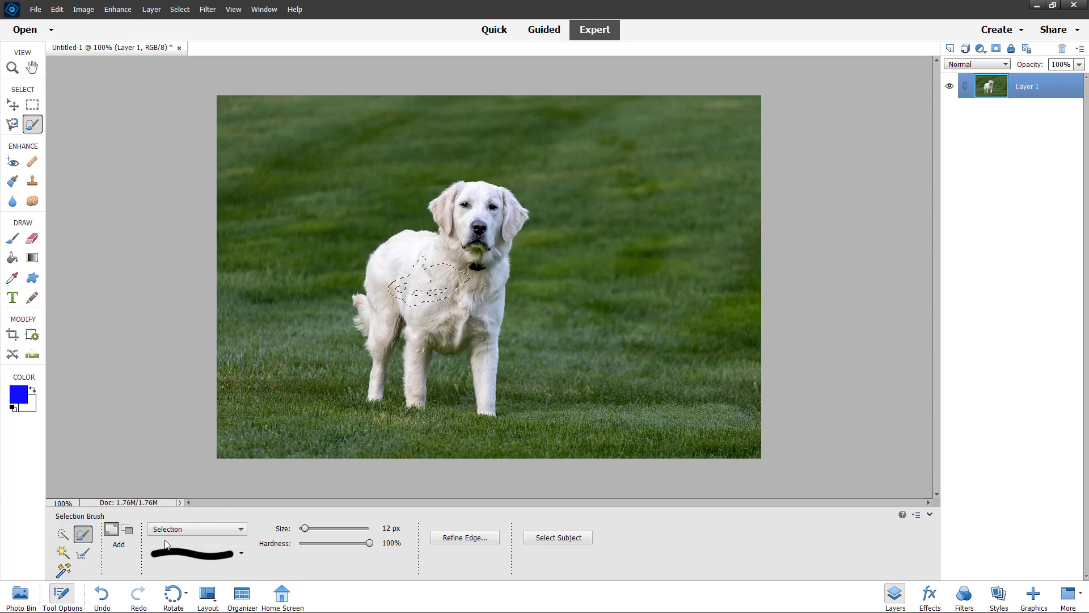
left_click_drag(305, 528, 359, 543)
mouse_move(454, 284)
left_mouse_down()
mouse_move(431, 264)
mouse_move(414, 304)
mouse_move(451, 263)
mouse_move(405, 267)
mouse_move(488, 260)
mouse_move(467, 244)
mouse_move(378, 280)
mouse_move(385, 346)
mouse_move(483, 280)
mouse_move(444, 332)
mouse_move(455, 327)
mouse_move(497, 261)
mouse_move(516, 335)
mouse_move(511, 266)
left_mouse_up()
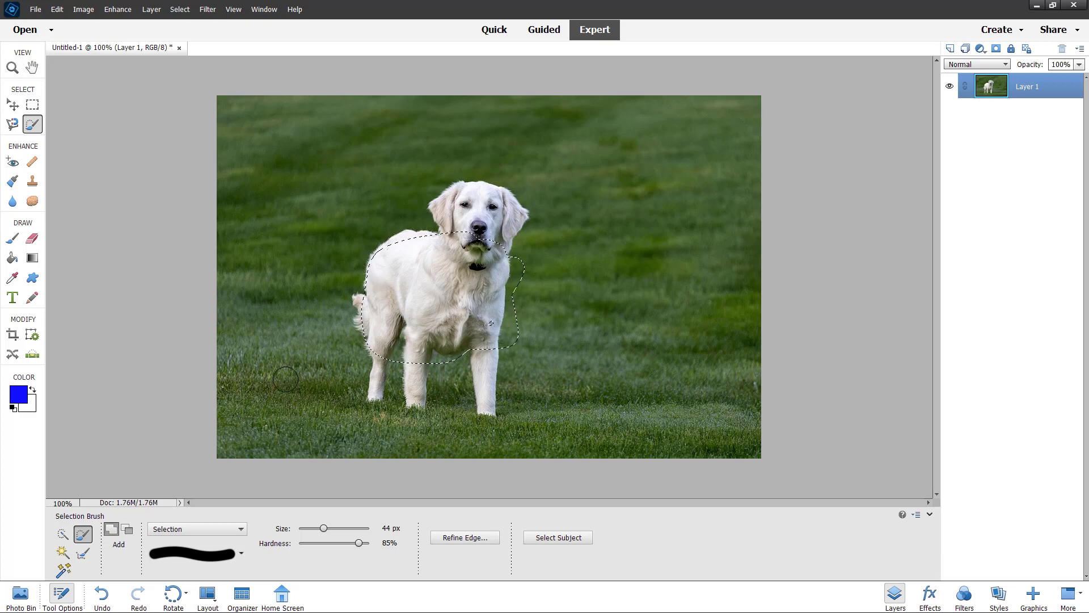
Step: Try moving the brushed area of the dog's body upward and to the right, and undo the move
left_click(12, 106)
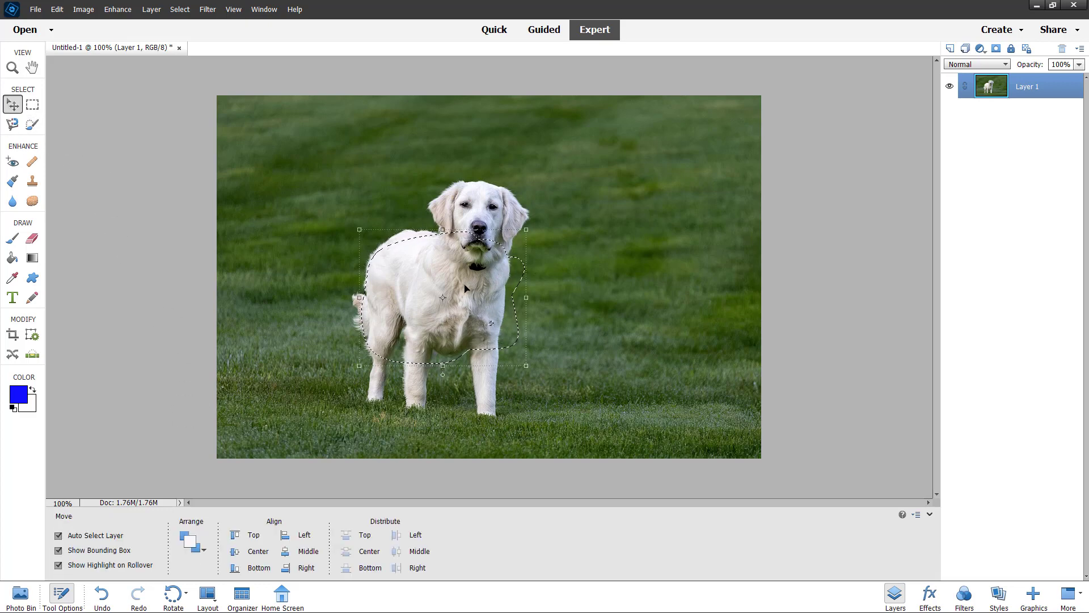
mouse_move(460, 289)
left_mouse_down()
mouse_move(482, 261)
mouse_move(472, 262)
left_mouse_up()
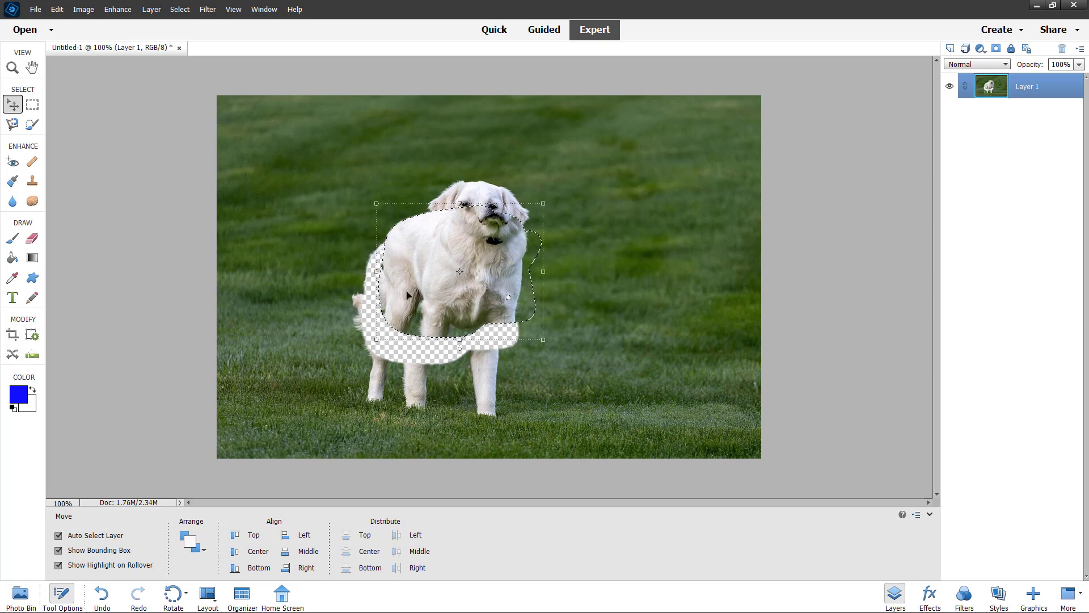
key("ctrl+z")
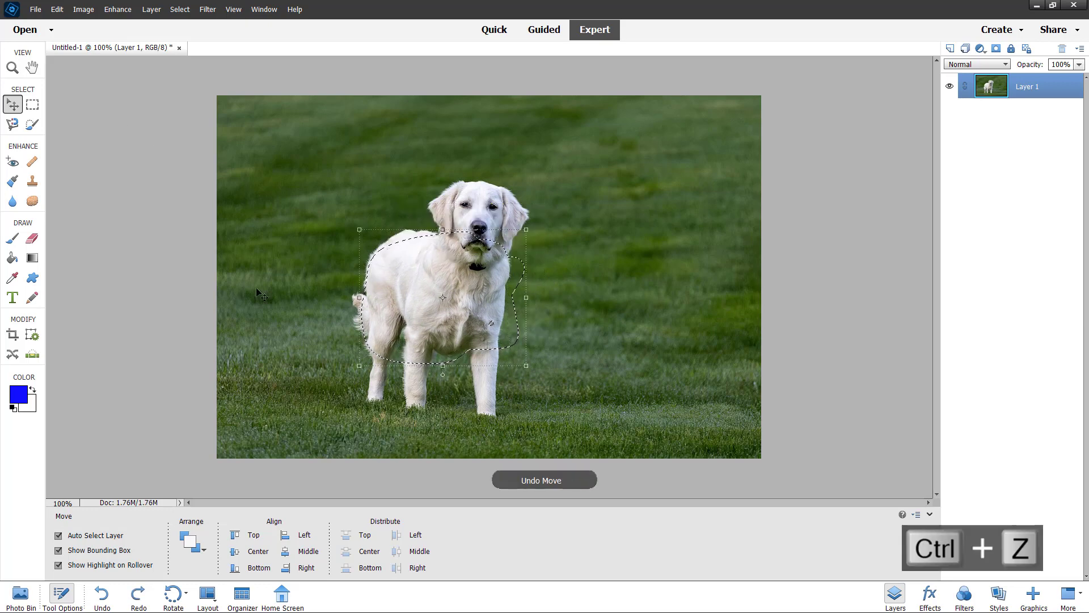
Step: Replace the brushed selection with a Magic Wand selection at tolerance 32, adding the dog's back, chest, neck and front leg
left_click(33, 127)
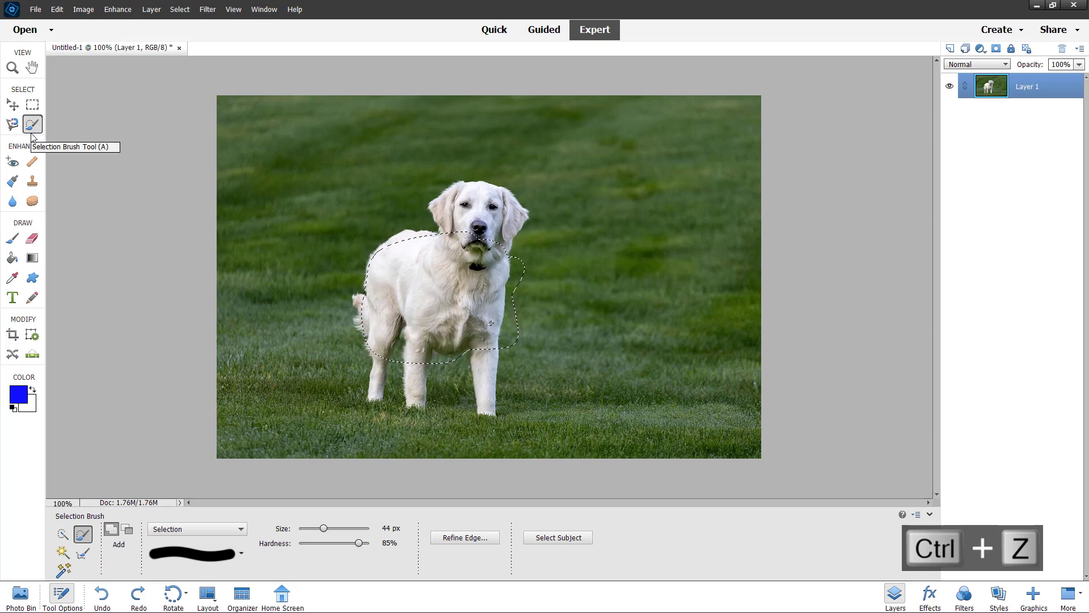
left_click(64, 558)
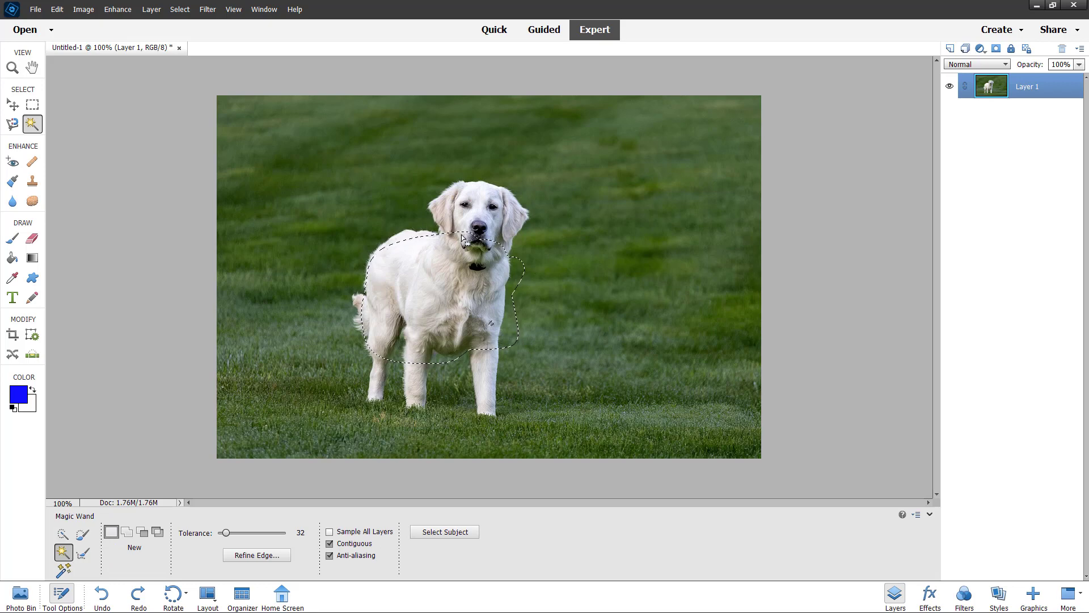
key("ctrl+d")
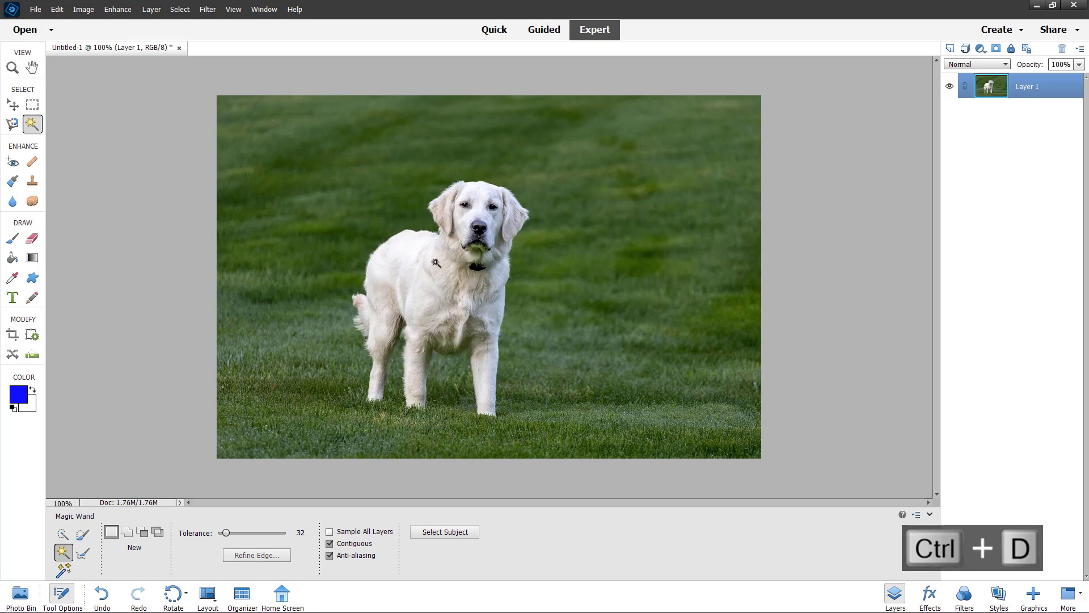
left_click(431, 266)
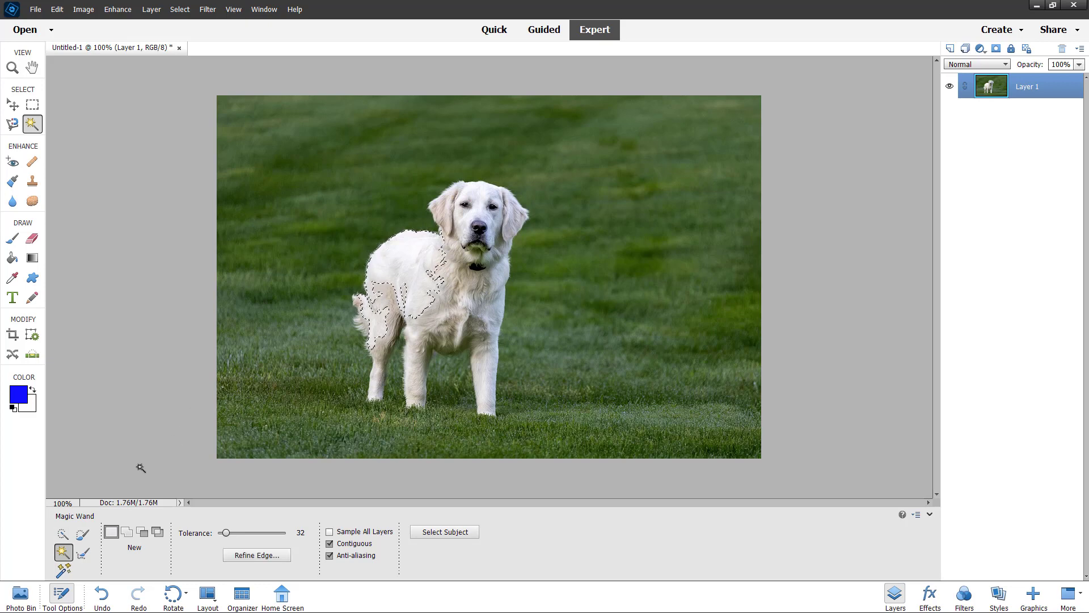
left_click(127, 532)
left_click(446, 291)
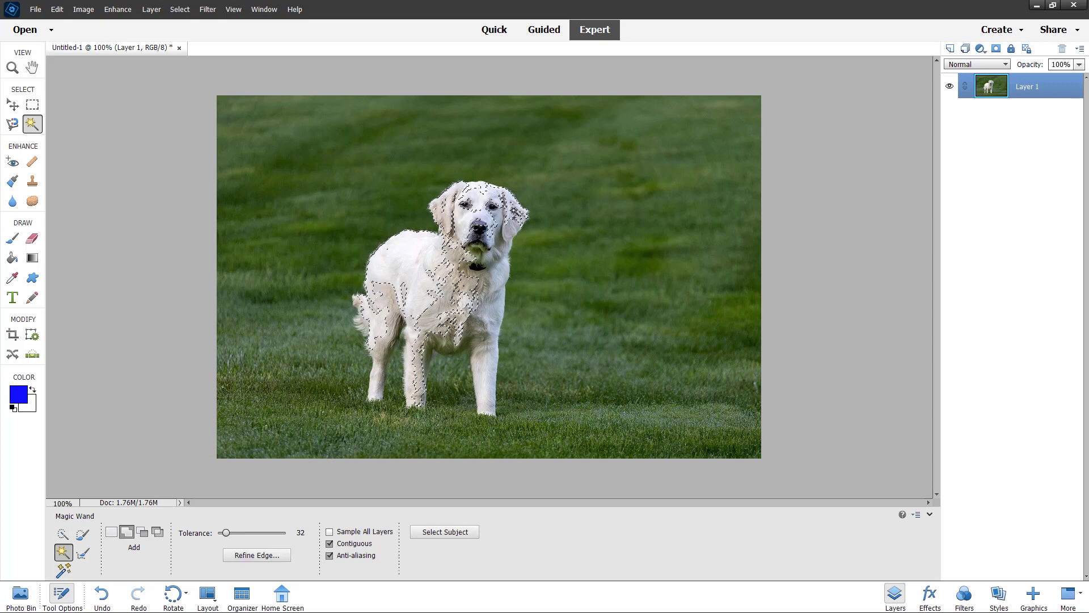
left_click(501, 258)
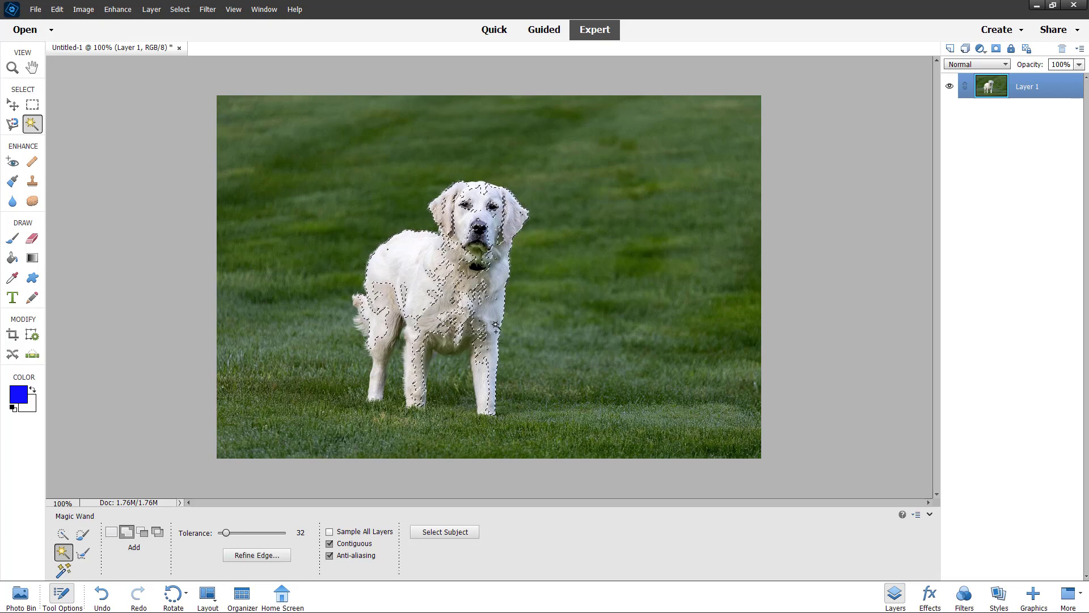
left_click(488, 365)
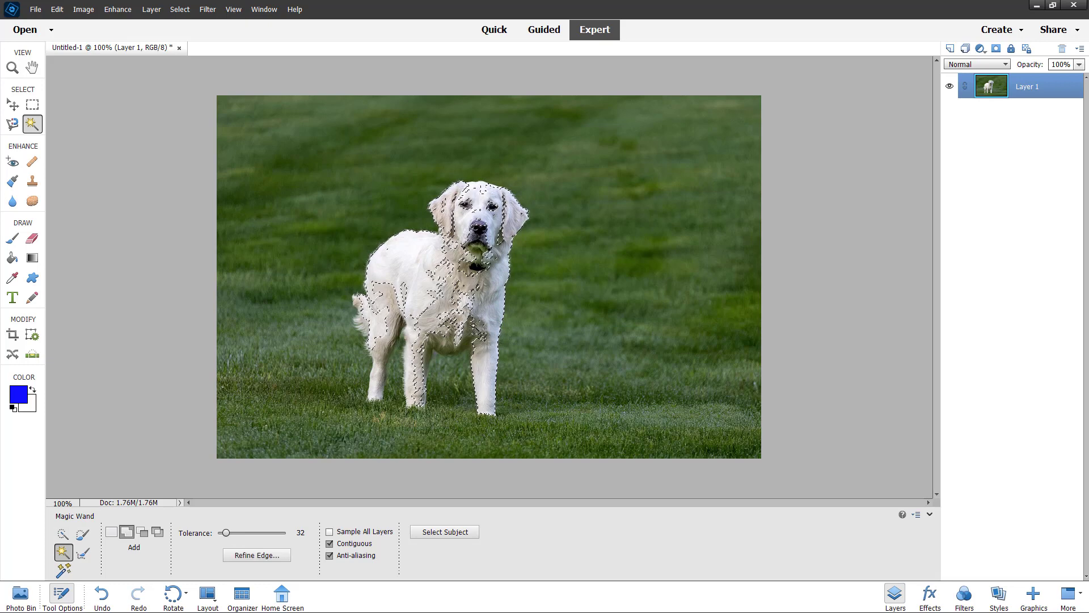
Step: Try adding the shaded fur under the dog's belly with the Magic Wand, and undo the additions
left_click(466, 341)
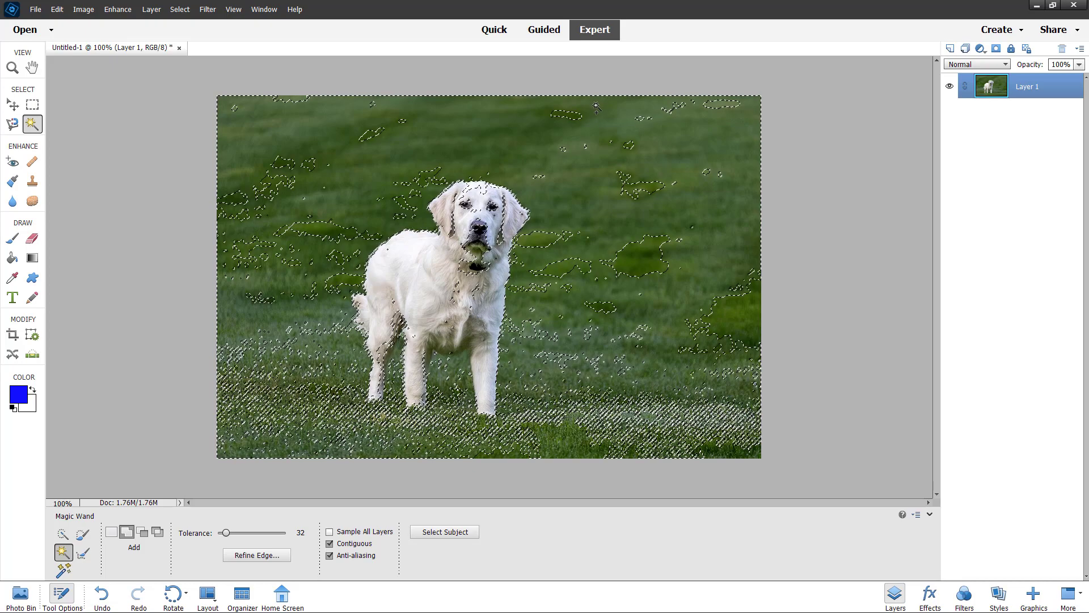
key("ctrl+z")
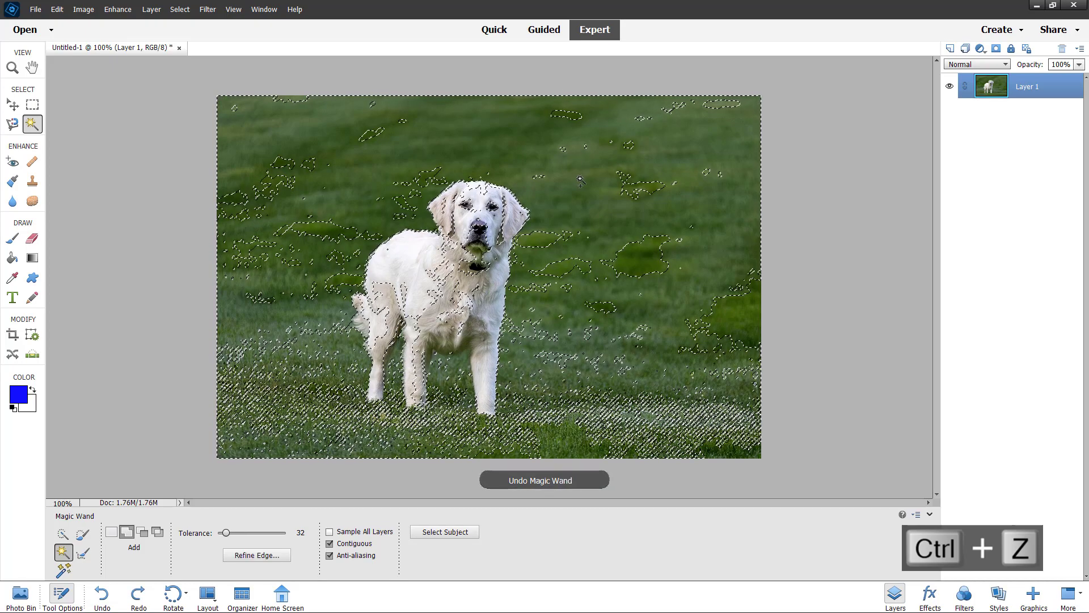
key("ctrl+z")
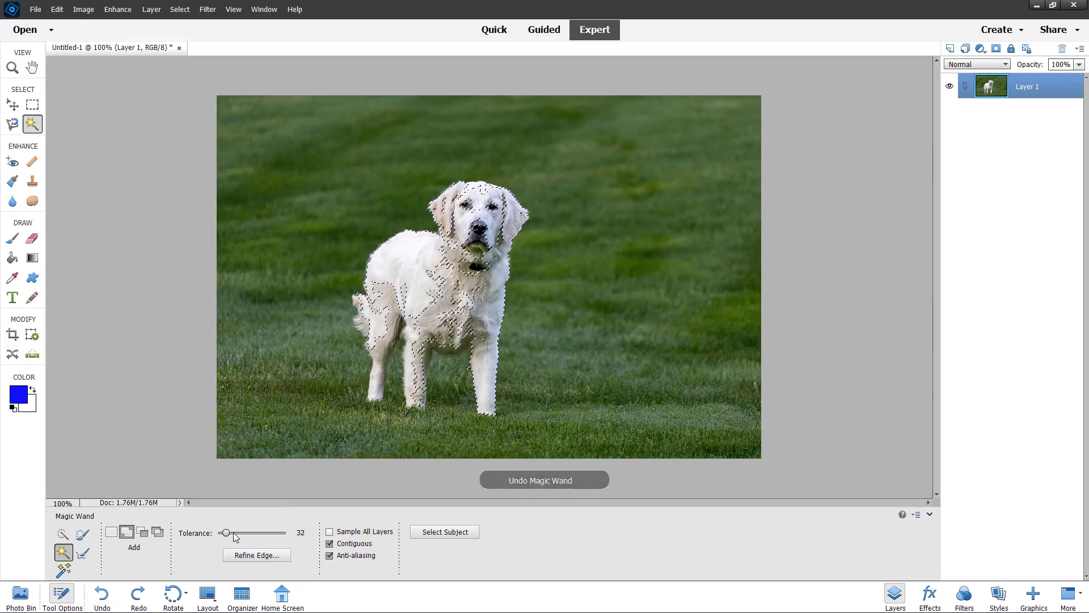
Step: Try extending the dog selection with the Magic Wand at tolerances of 255 and 105, undoing each attempt
left_click_drag(231, 533, 286, 533)
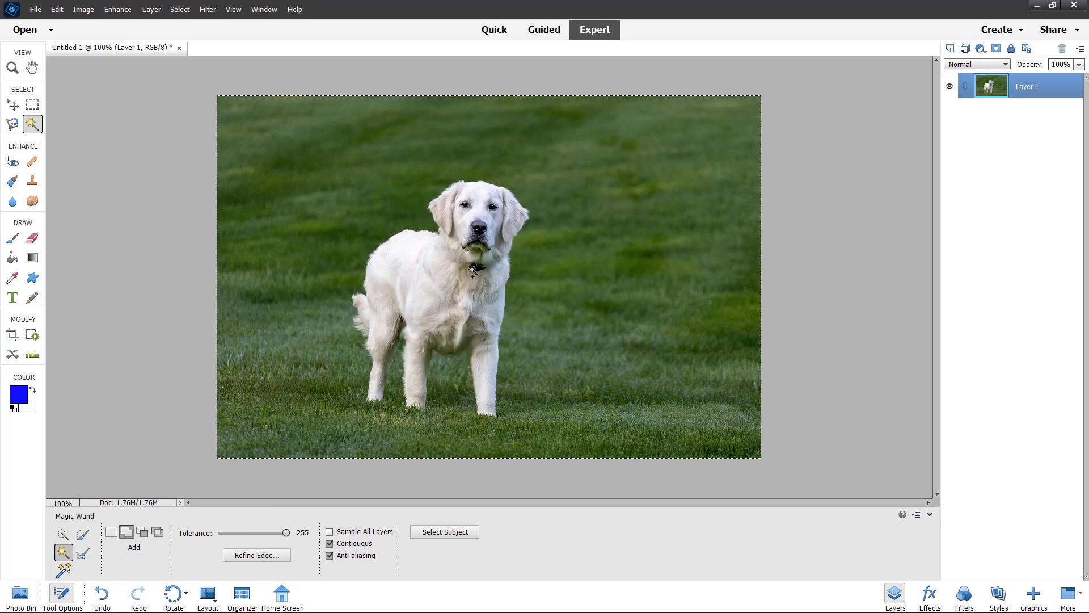
left_click(487, 255)
key("ctrl+z")
left_click_drag(286, 533, 246, 535)
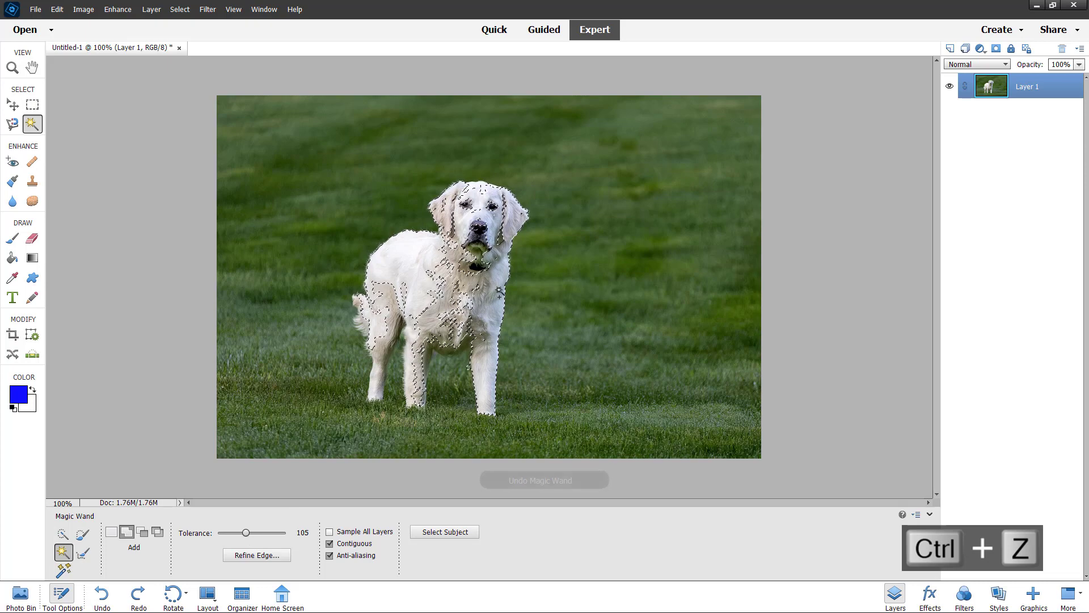
left_click(465, 265)
key("ctrl+z")
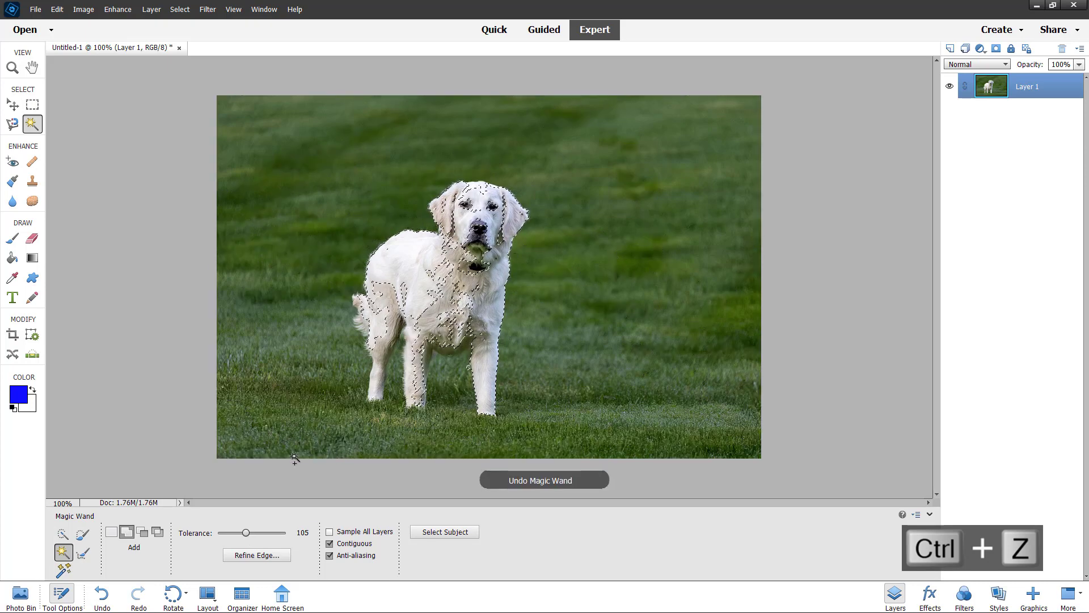
Step: Extend the dog selection at tolerance 53, undo the last Magic Wand addition, and lower the tolerance to 15
left_click(234, 538)
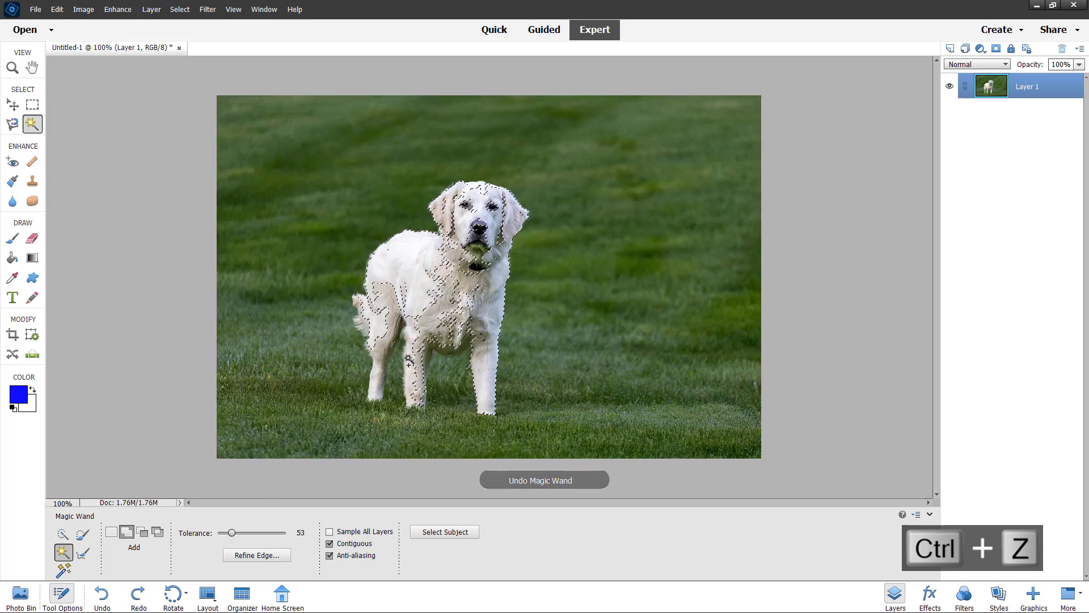
left_click(432, 325)
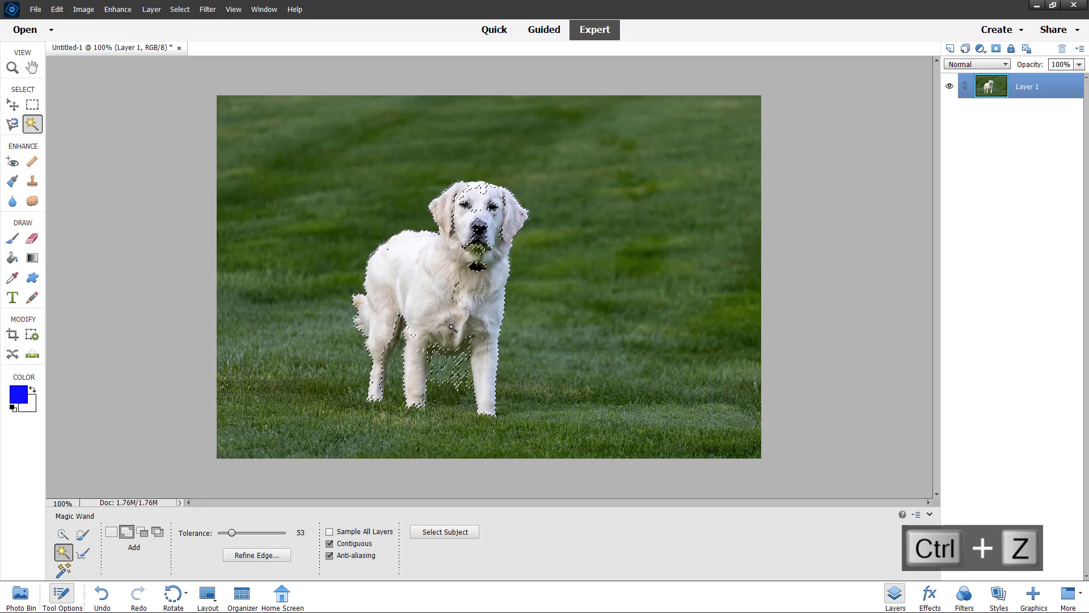
key("ctrl+z")
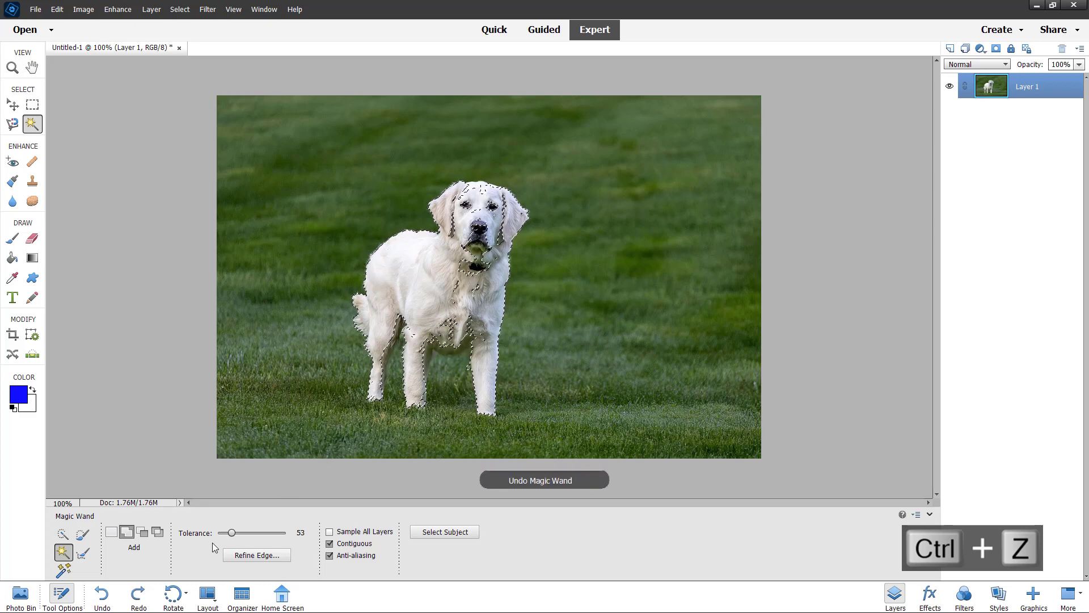
left_click(224, 537)
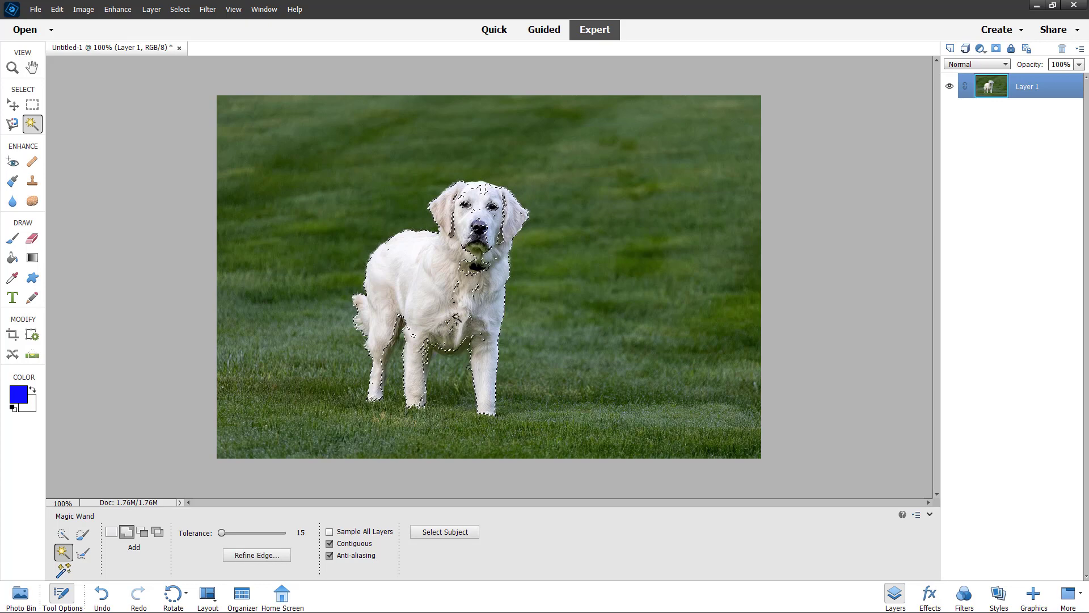
Step: Switch to the Refine Selection Brush and change its overlay colour to green after trying blue and cyan
left_click(64, 535)
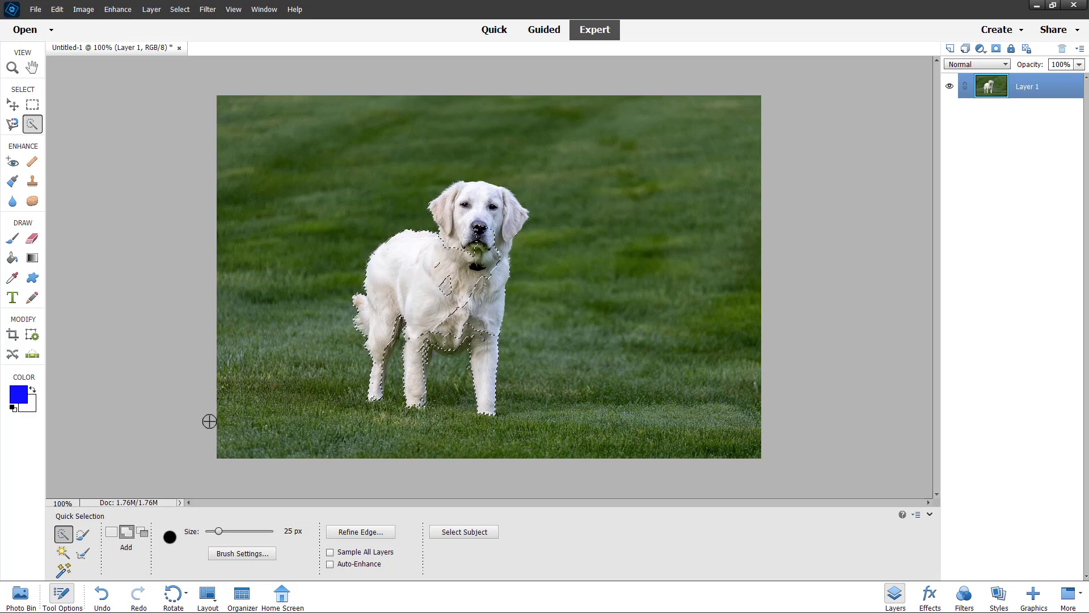
left_click(84, 555)
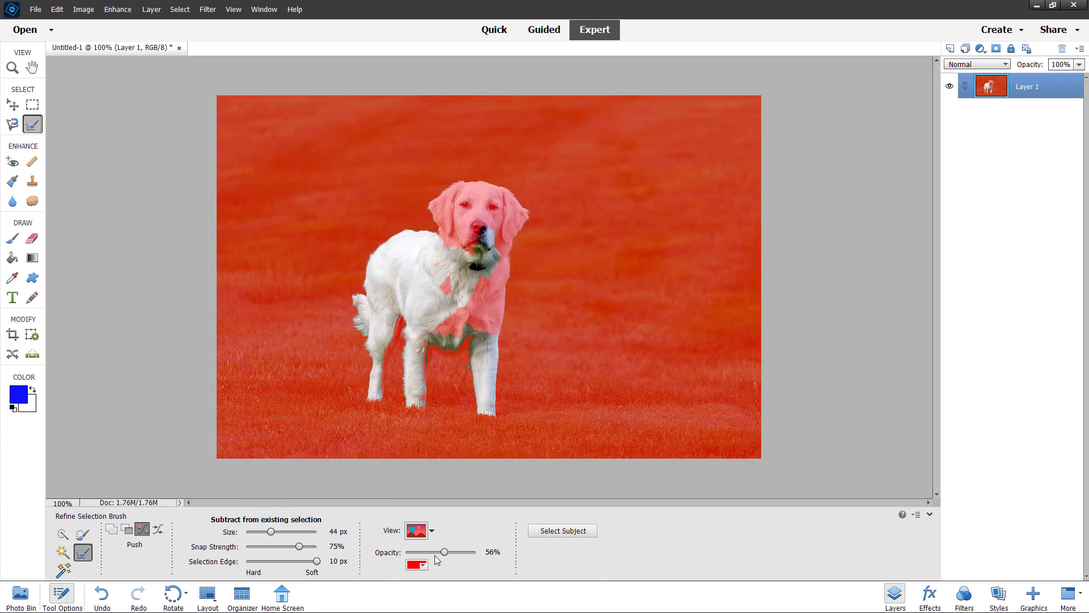
left_click(418, 566)
left_click(421, 457)
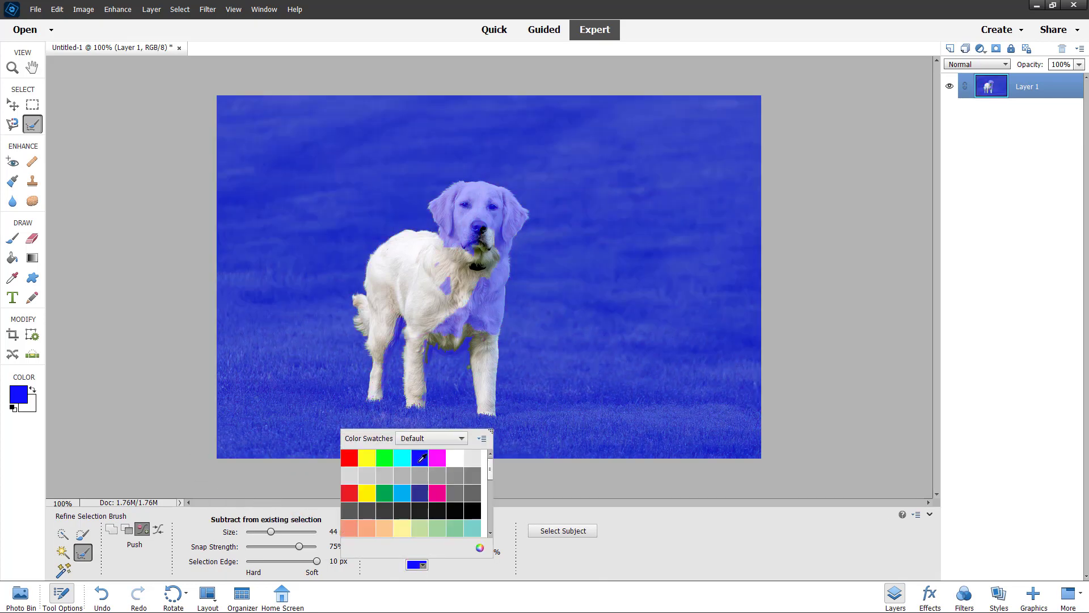
left_click(404, 457)
left_click(385, 457)
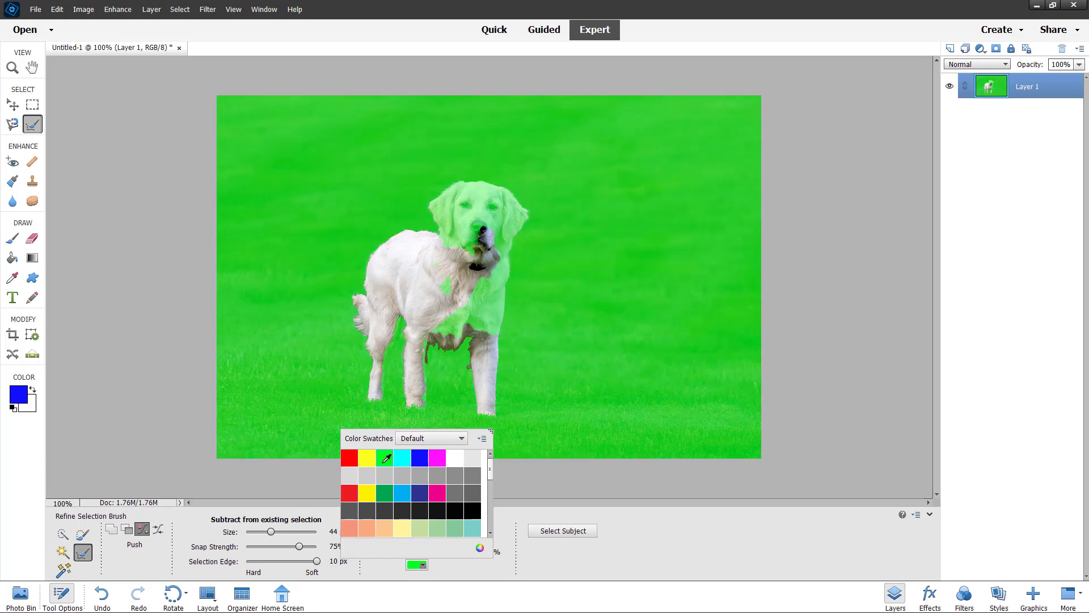
Step: Push the selection edge around the dog's muzzle with the Refine Selection Brush, and subtract the area around its chin and collar
left_click(333, 575)
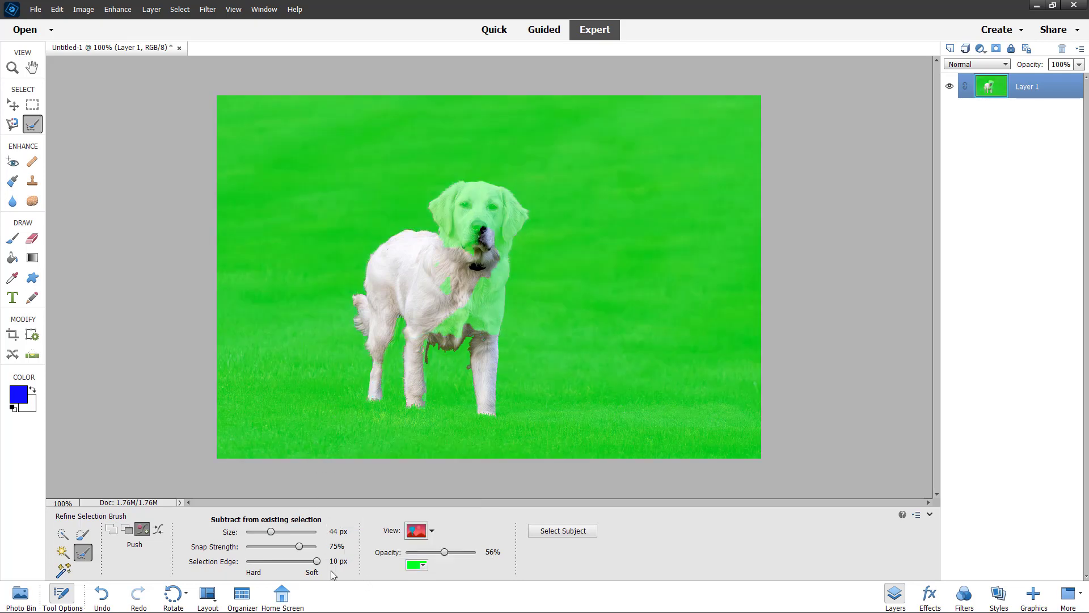
left_click_drag(490, 224, 488, 258)
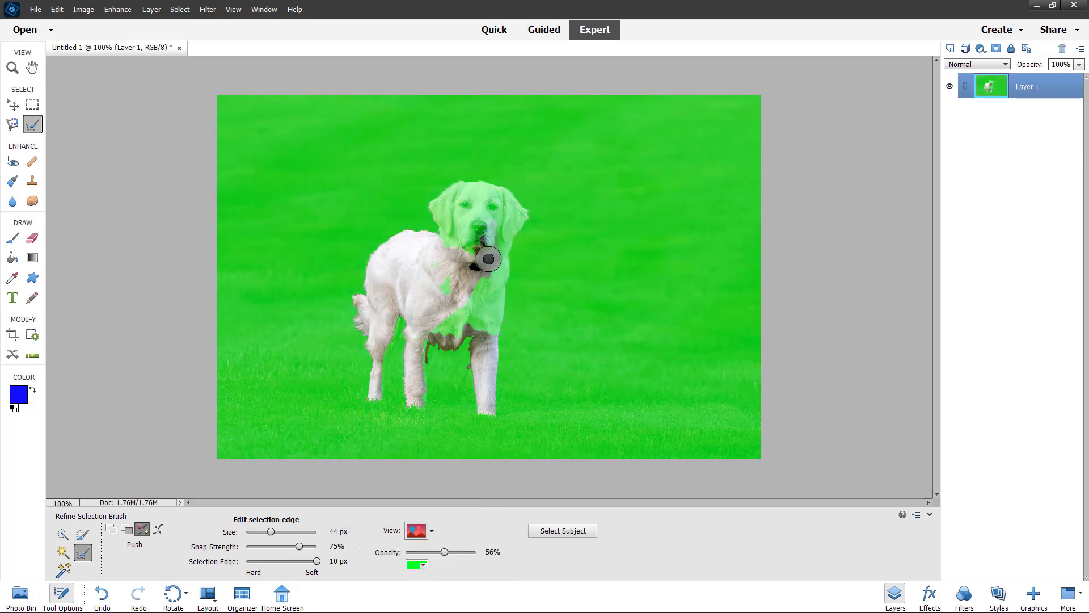
left_click(159, 532)
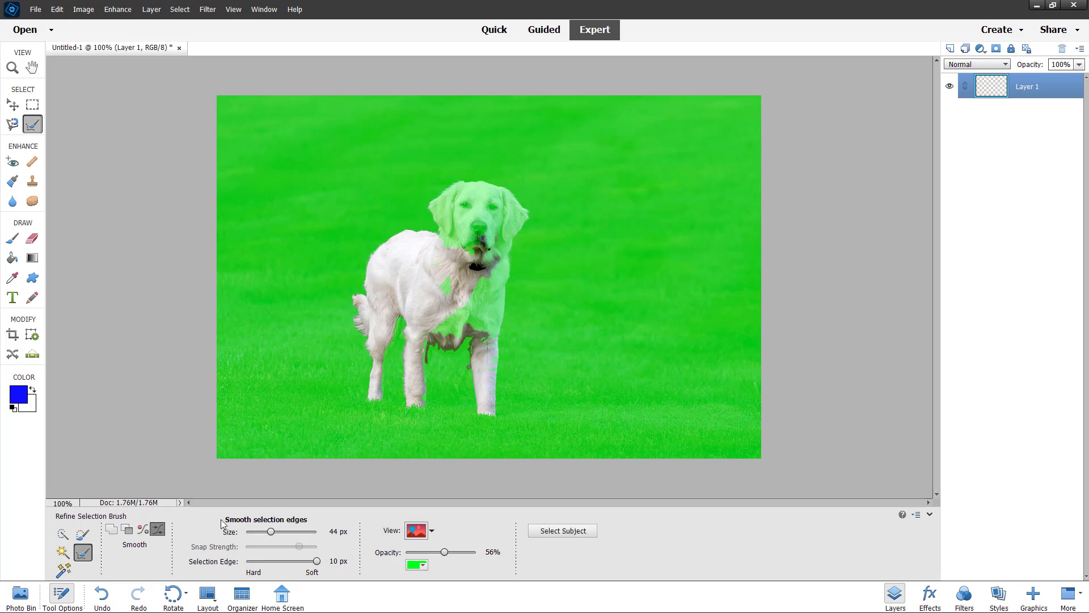
left_click(127, 529)
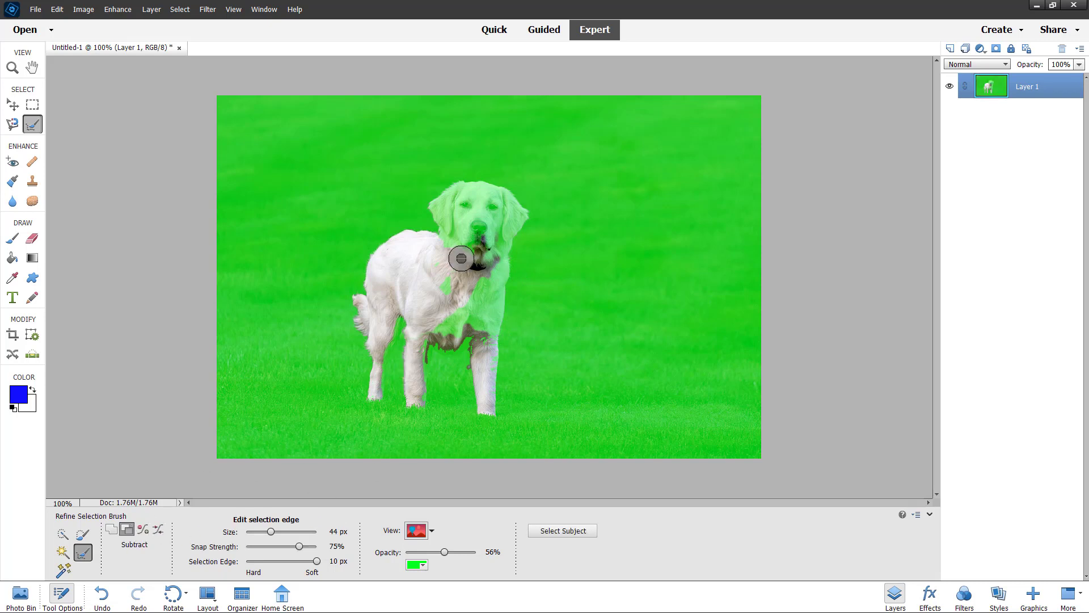
mouse_move(462, 258)
left_mouse_down()
mouse_move(476, 276)
mouse_move(491, 250)
left_mouse_up()
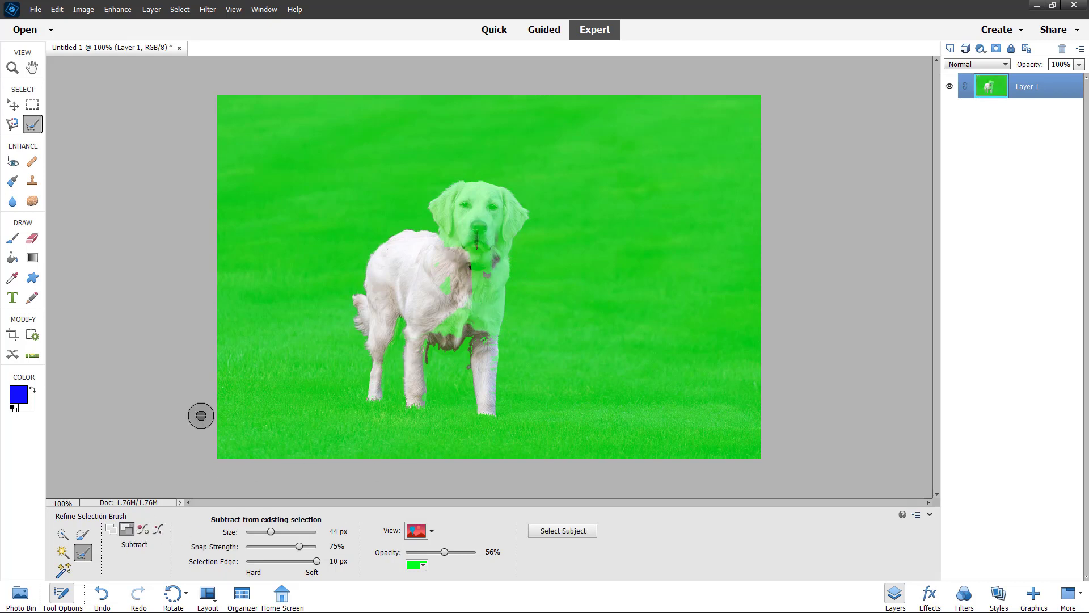
Step: Add a strip from the dog's chest to its forehead to the selection, and push the selection edge across its head
left_click(111, 530)
left_click_drag(484, 295, 477, 187)
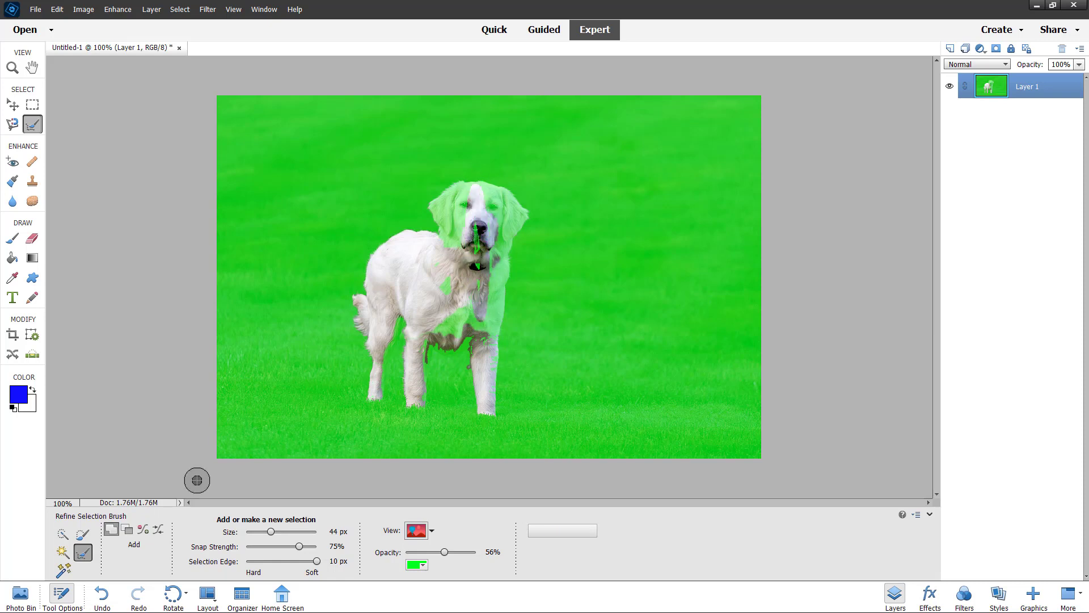
left_click(143, 533)
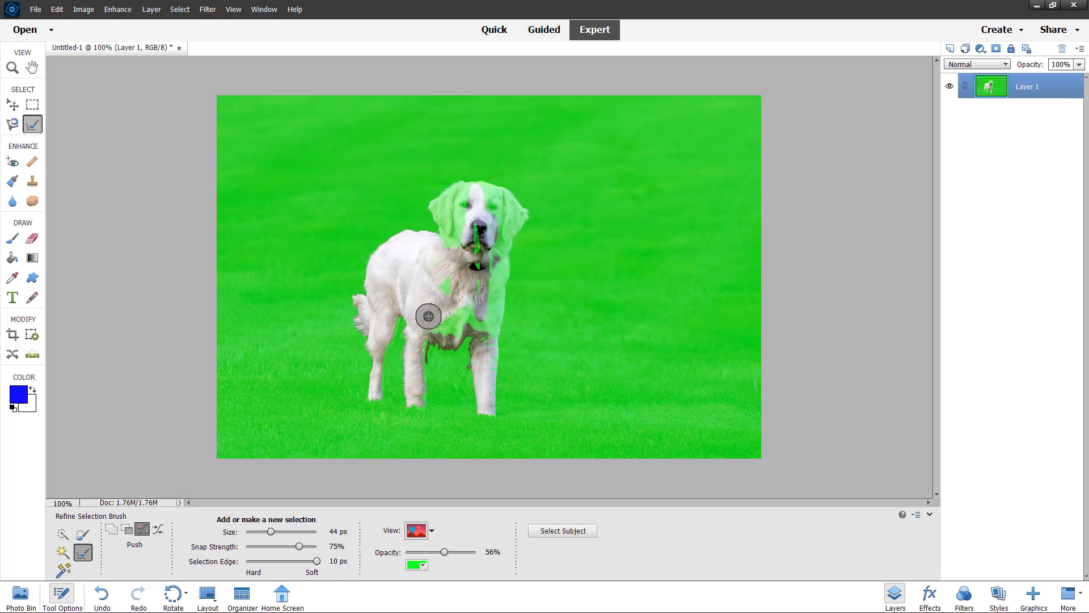
mouse_move(499, 250)
left_mouse_down()
mouse_move(477, 245)
mouse_move(491, 248)
mouse_move(499, 228)
mouse_move(480, 206)
mouse_move(441, 204)
mouse_move(460, 215)
left_mouse_up()
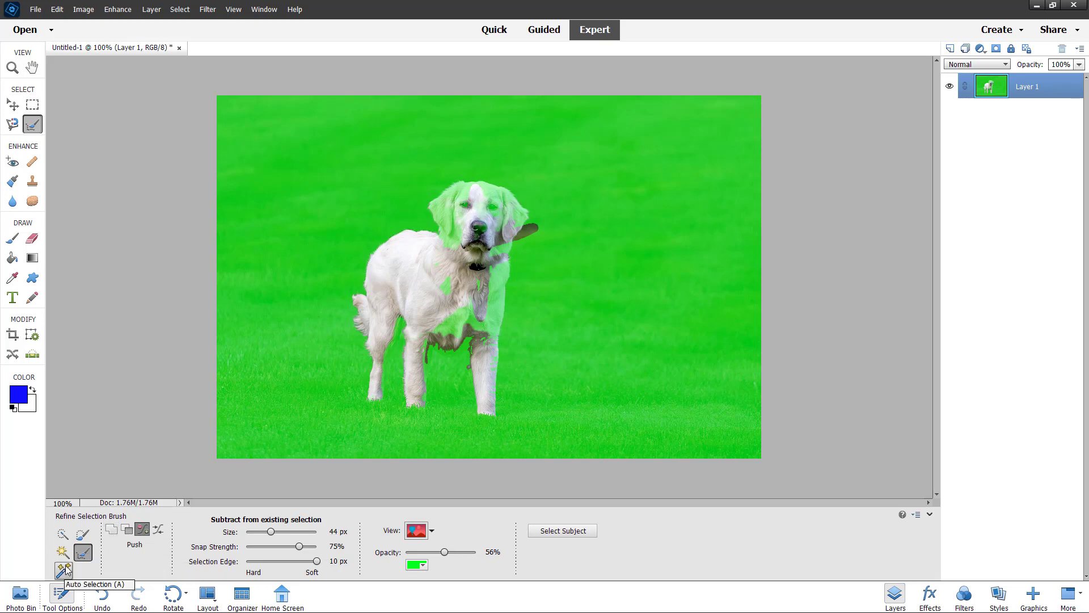
Step: Deselect everything, and select the dog with the Auto Selection tool by drawing a rectangle around it
left_click(63, 536)
key("ctrl+d")
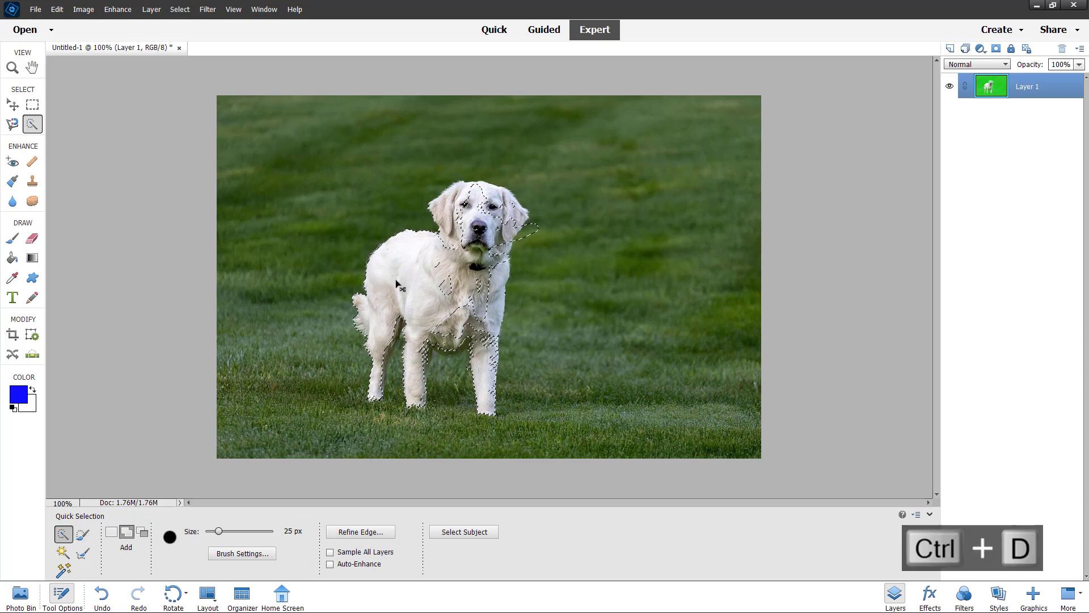
left_click(59, 574)
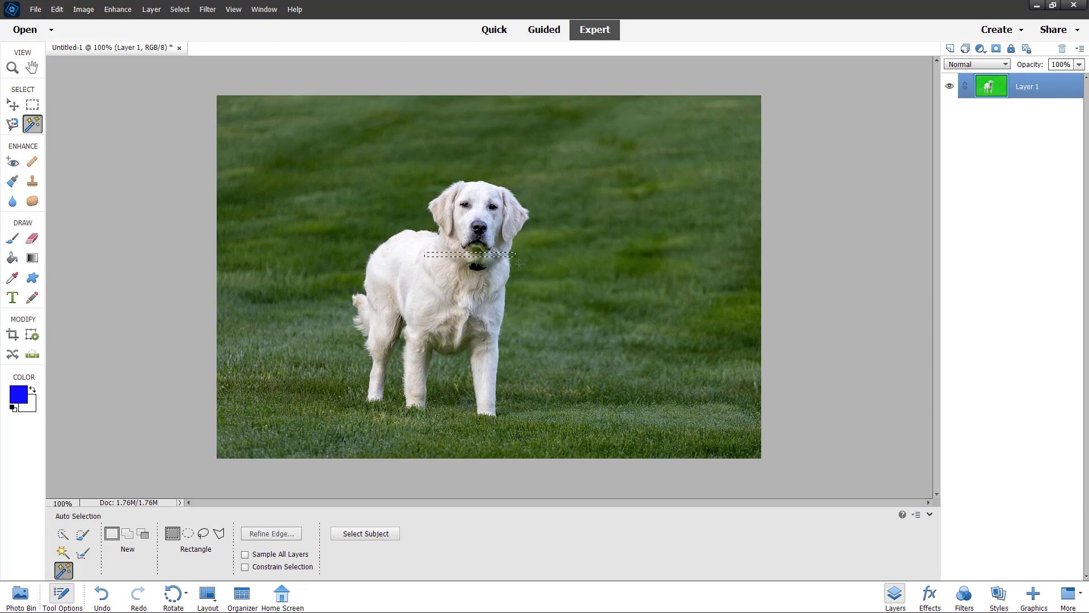
left_click_drag(520, 264, 529, 264)
left_click_drag(545, 437, 546, 437)
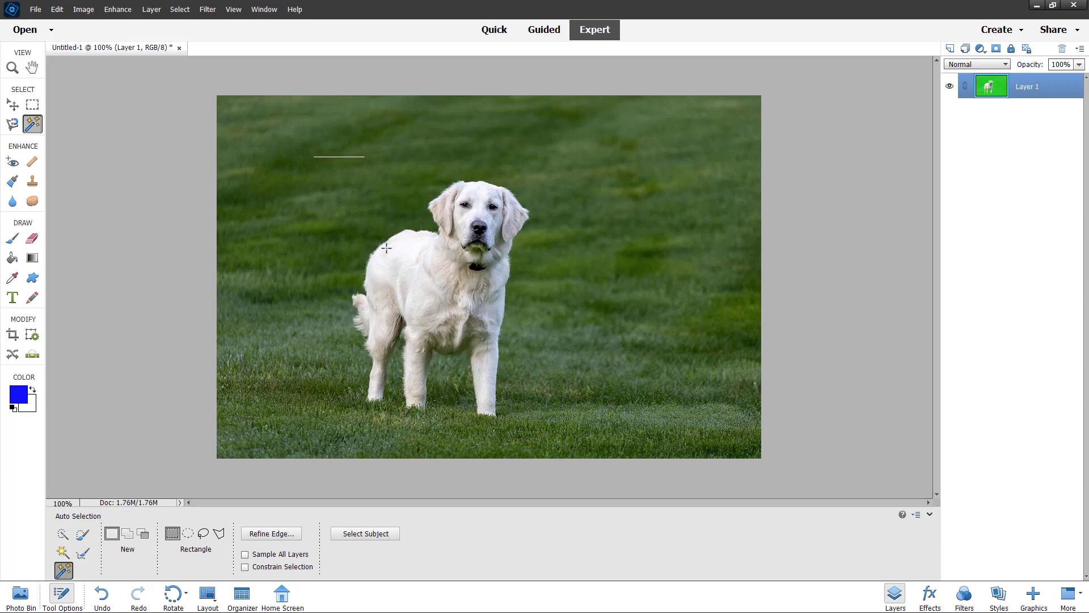
left_click_drag(386, 248, 585, 432)
Step: Reselect the dog with the Auto Selection tool using the Ellipse option and a freehand Lasso outline
left_click(187, 534)
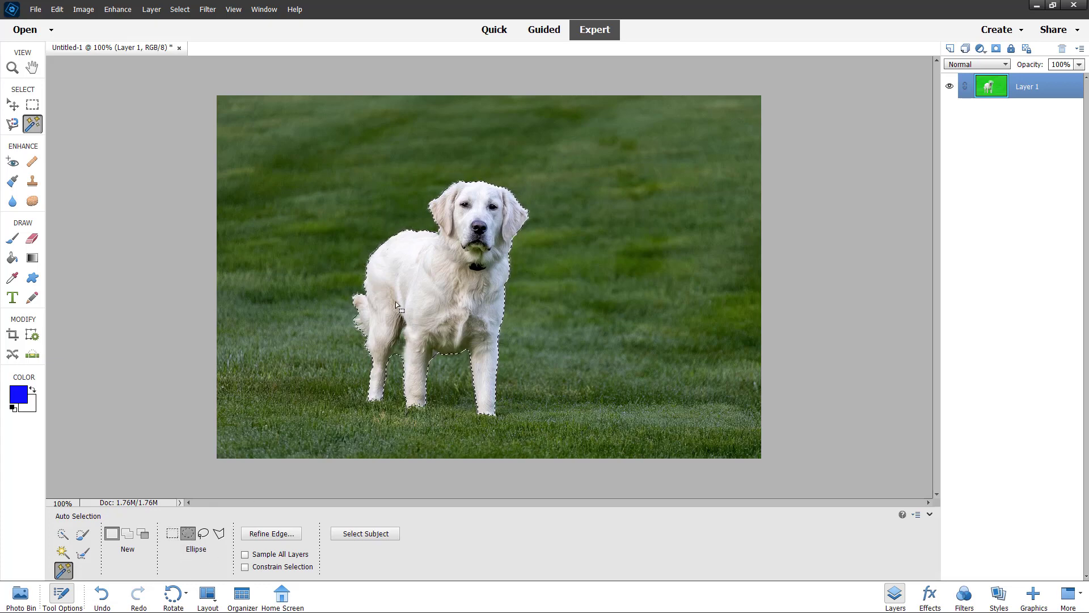
left_click_drag(396, 302, 524, 269)
left_click_drag(455, 153, 579, 254)
left_click_drag(311, 142, 591, 458)
left_click(203, 533)
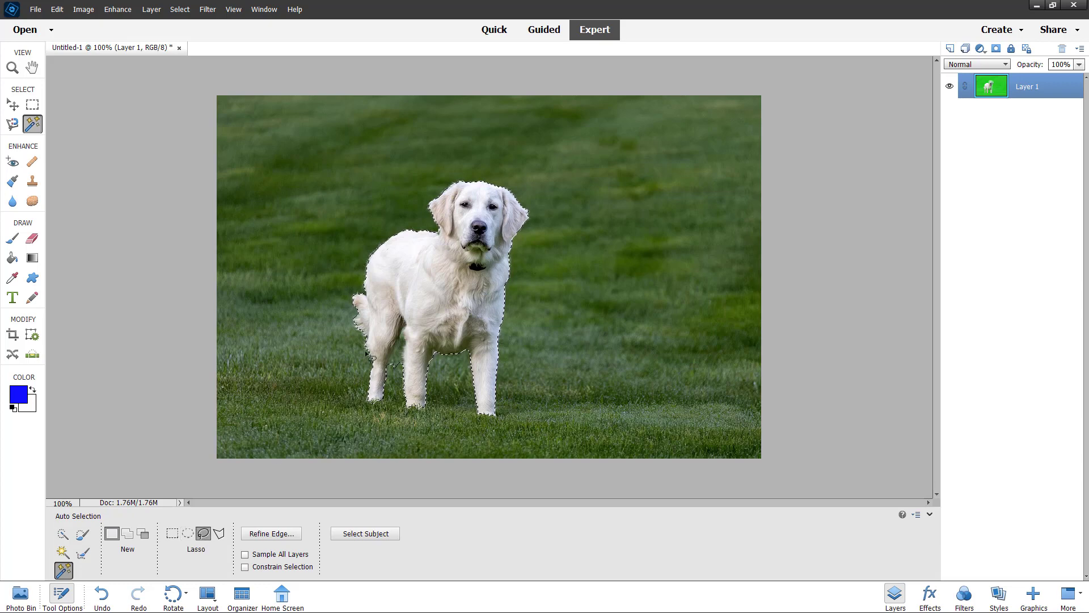
mouse_move(366, 225)
left_mouse_down()
mouse_move(397, 218)
mouse_move(474, 162)
mouse_move(569, 383)
mouse_move(387, 253)
left_mouse_up()
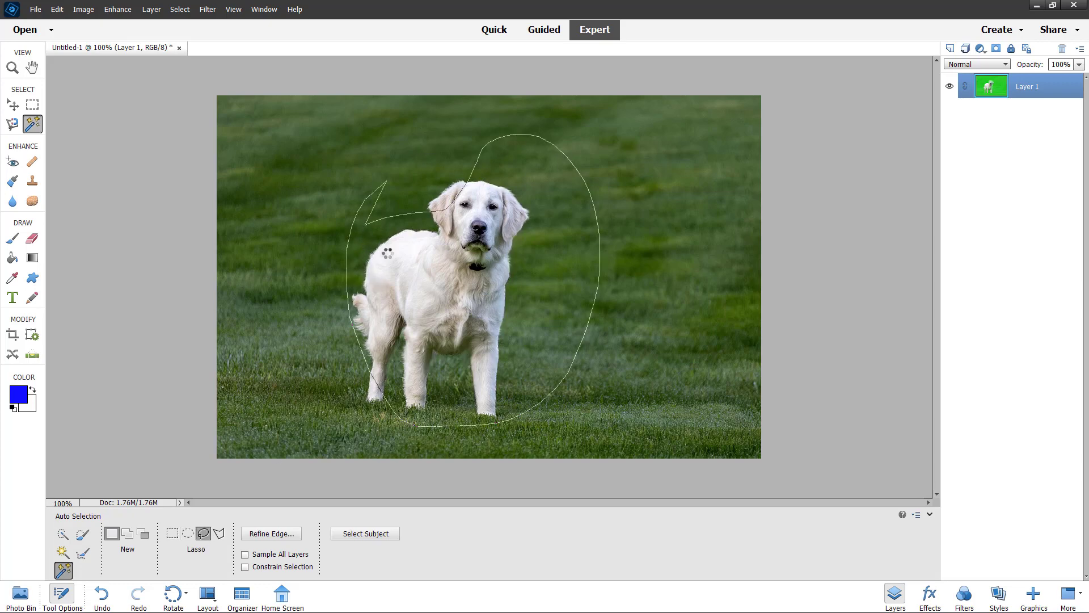
Step: Auto-select the dog by enclosing it in a Polygon Lasso outline
left_click(219, 534)
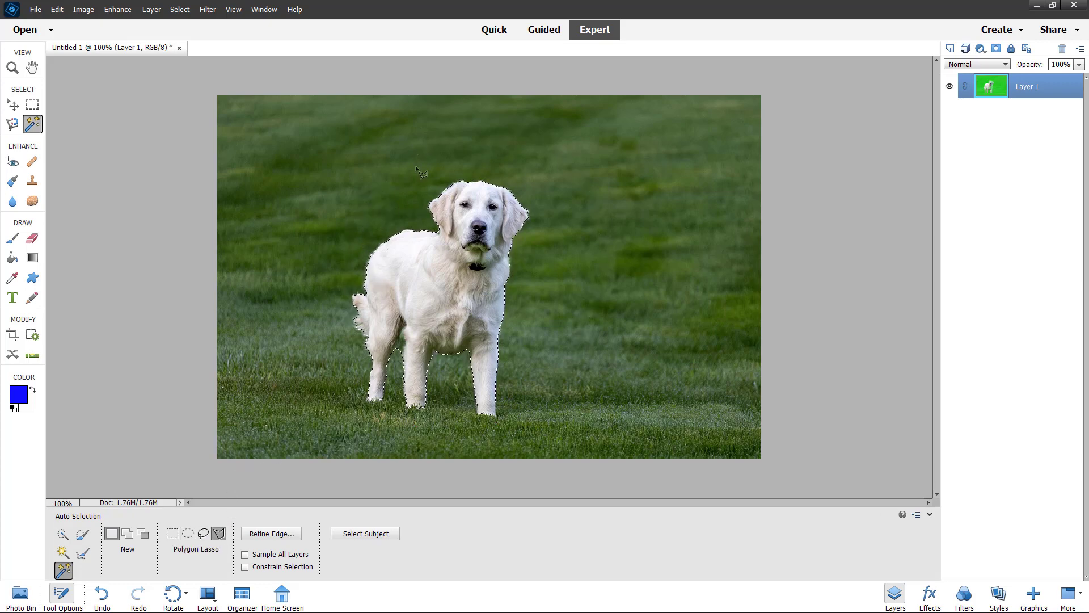
left_click(409, 183)
left_click(587, 175)
left_click(561, 399)
left_click(497, 456)
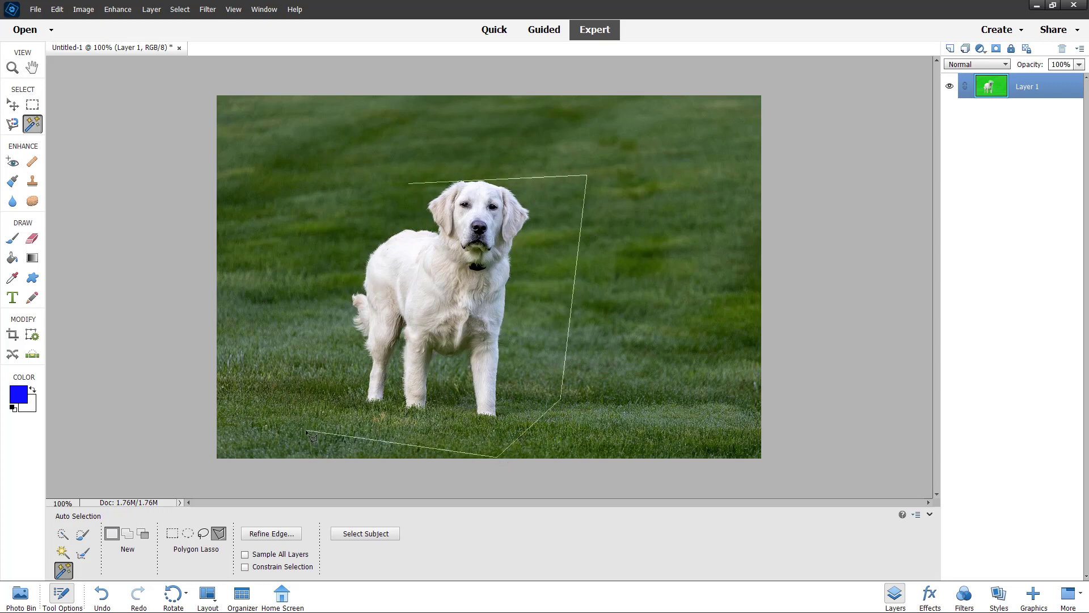
left_click(305, 431)
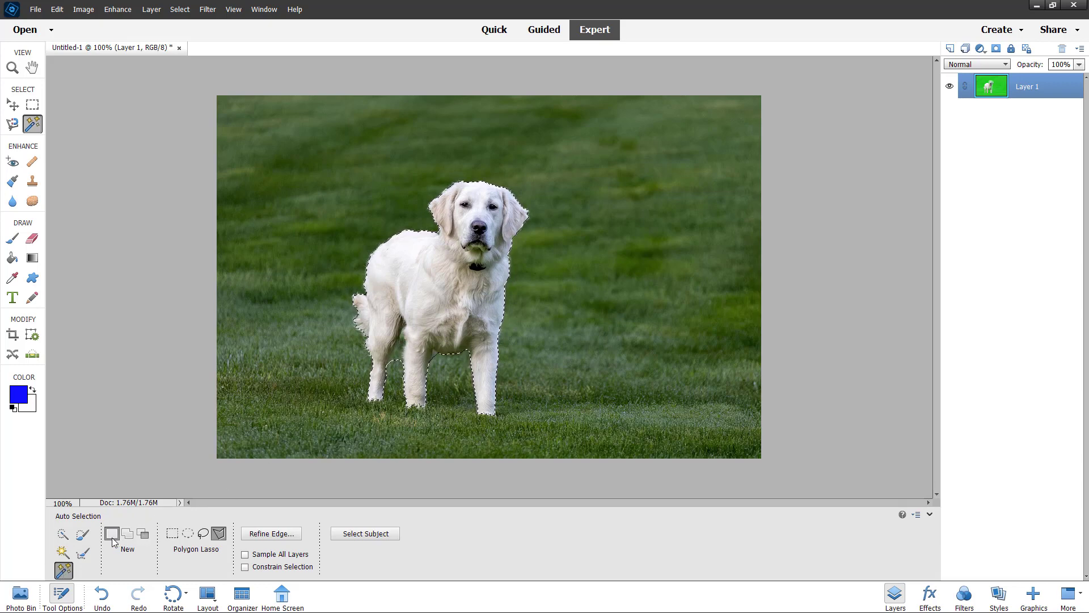
Step: Subtract the grass between the dog's legs with the Quick Selection tool at 11 px, and leave it in Subtract mode after trying Add
left_click(65, 538)
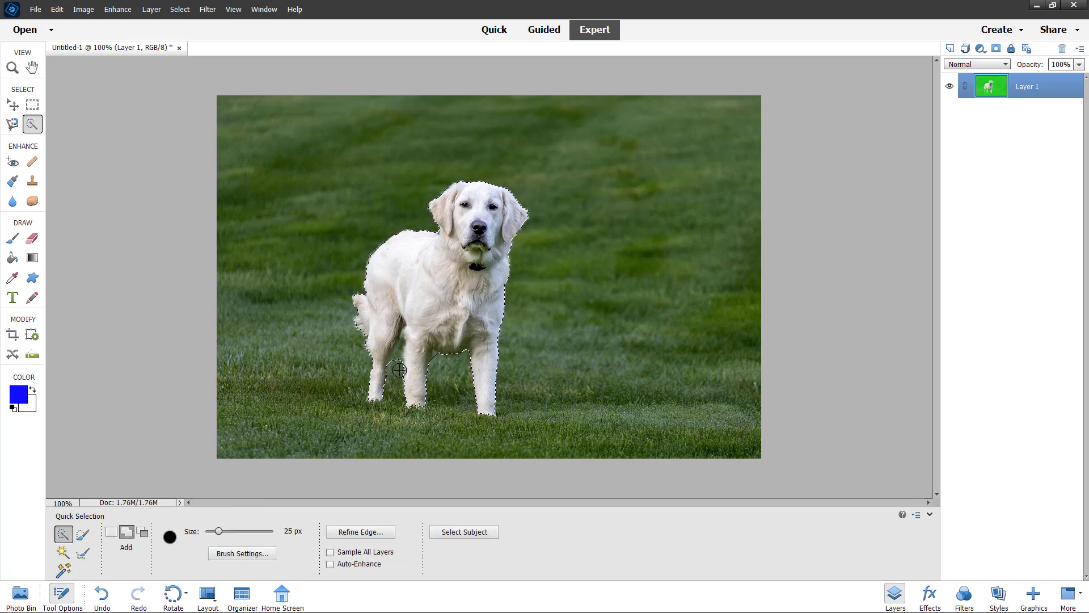
left_click_drag(220, 534, 215, 533)
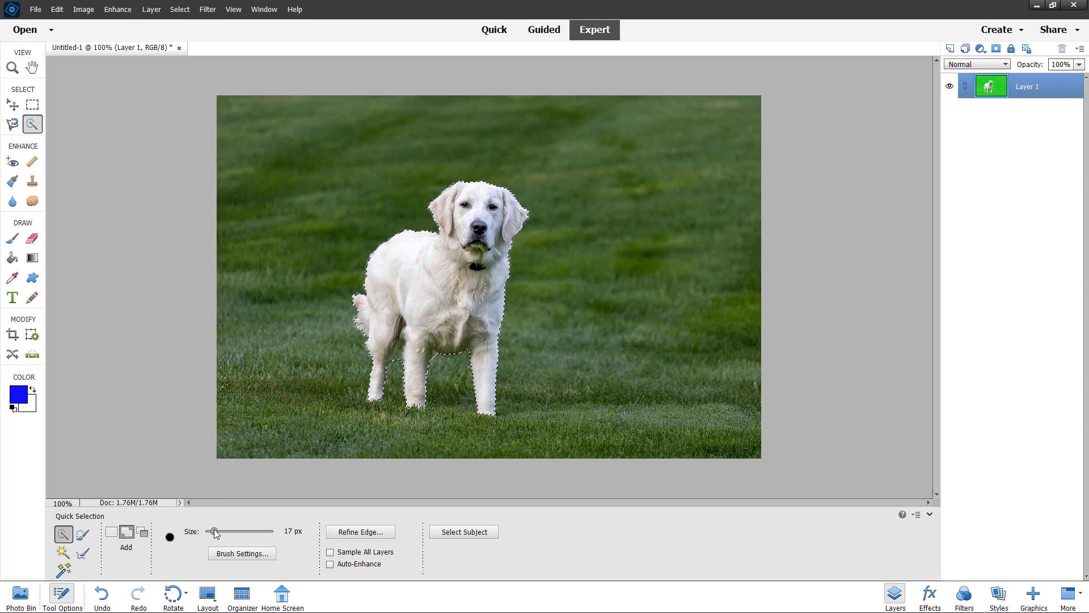
key("alt")
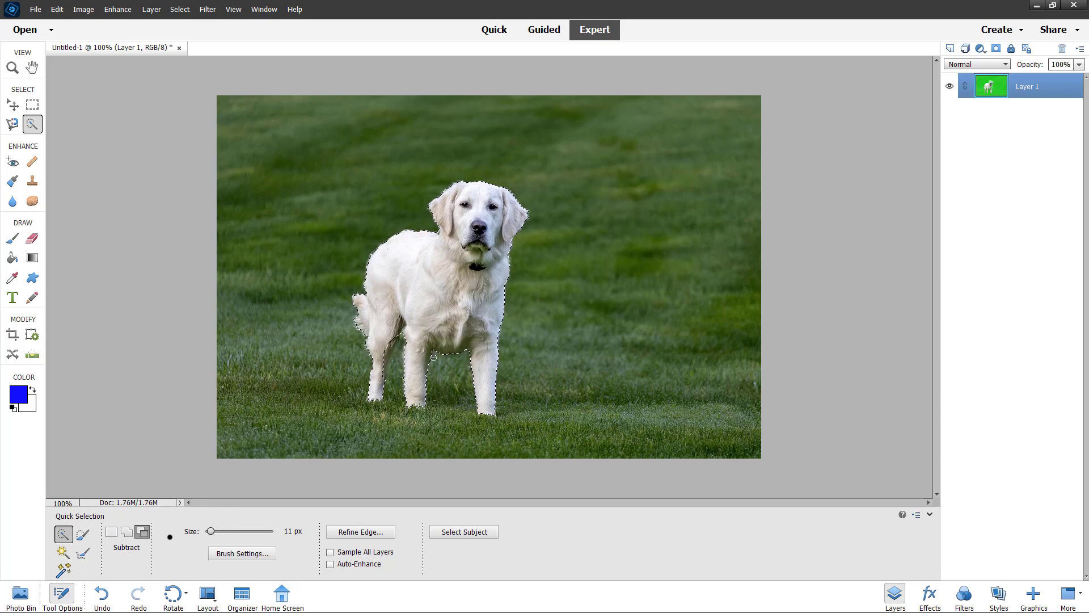
left_click(119, 534)
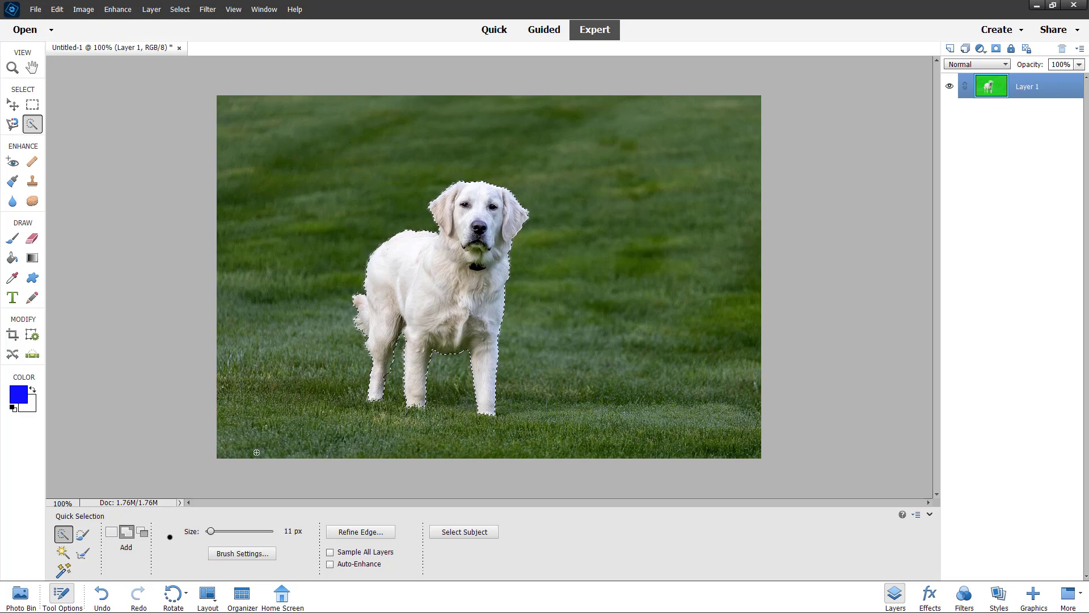
left_click(147, 534)
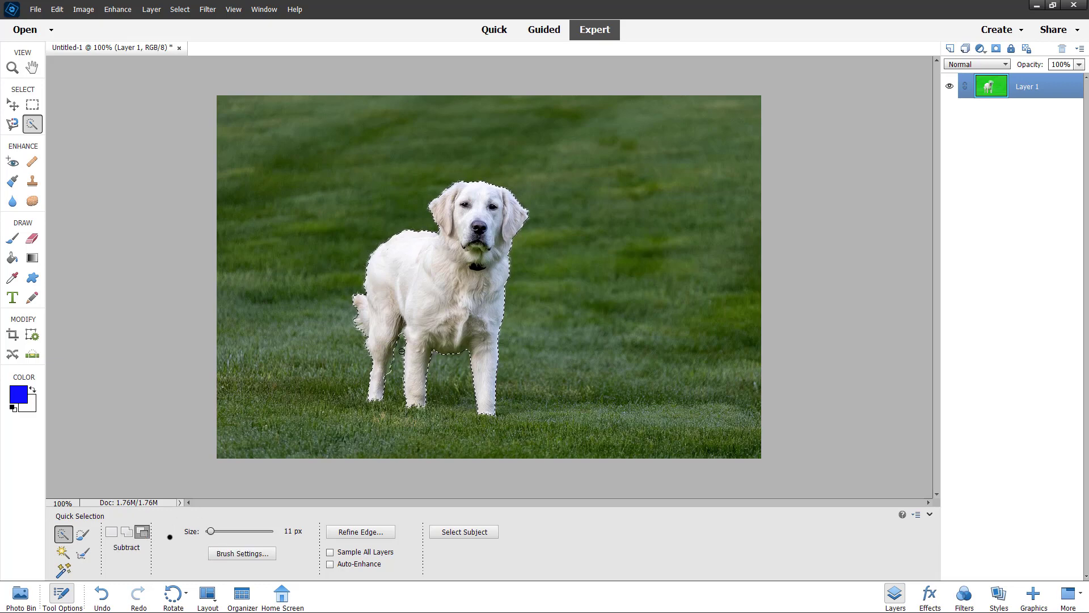